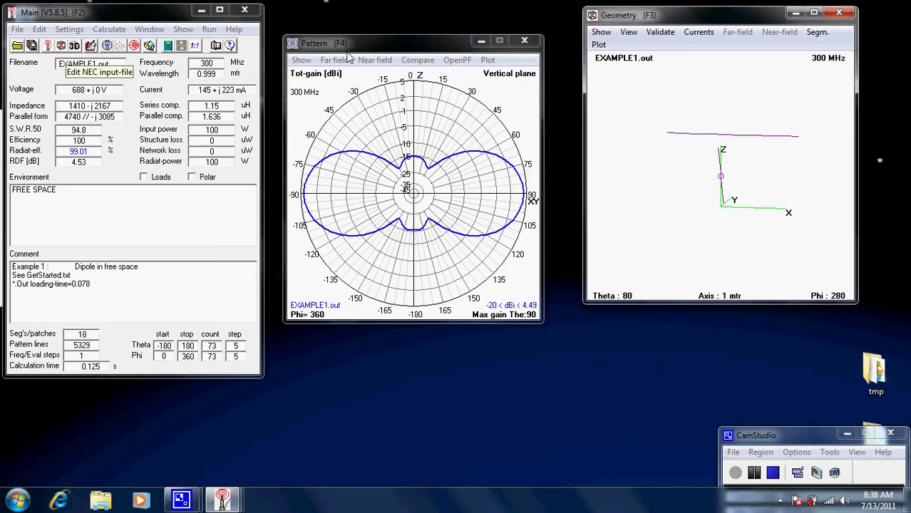
# - Rotate the antenna geometry and inspect the segment data on the horizontal wire and the lower half of the source-driven wire
pyautogui.moveTo(819, 188)
pyautogui.mouseDown()
pyautogui.moveTo(789, 189)
pyautogui.moveTo(795, 198)
pyautogui.moveTo(829, 197)
pyautogui.mouseUp()
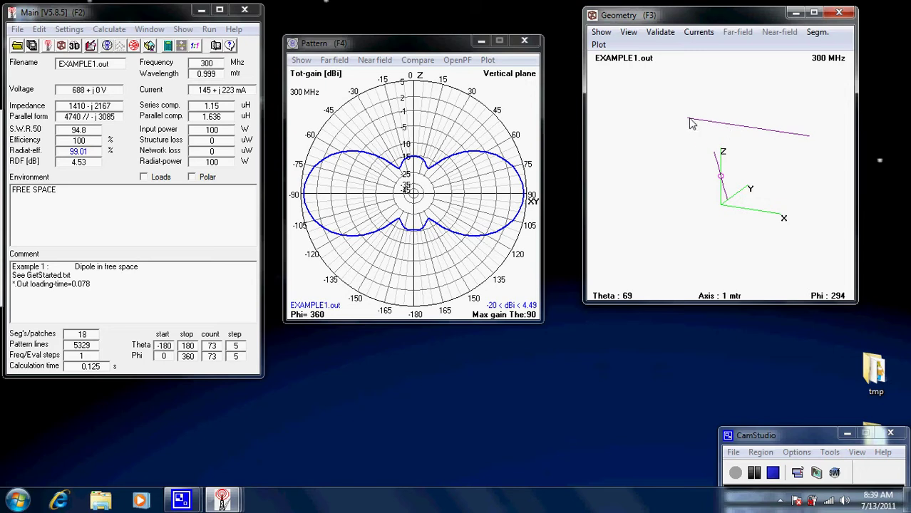
pyautogui.click(740, 131)
pyautogui.moveTo(506, 70); pyautogui.dragTo(456, 84)
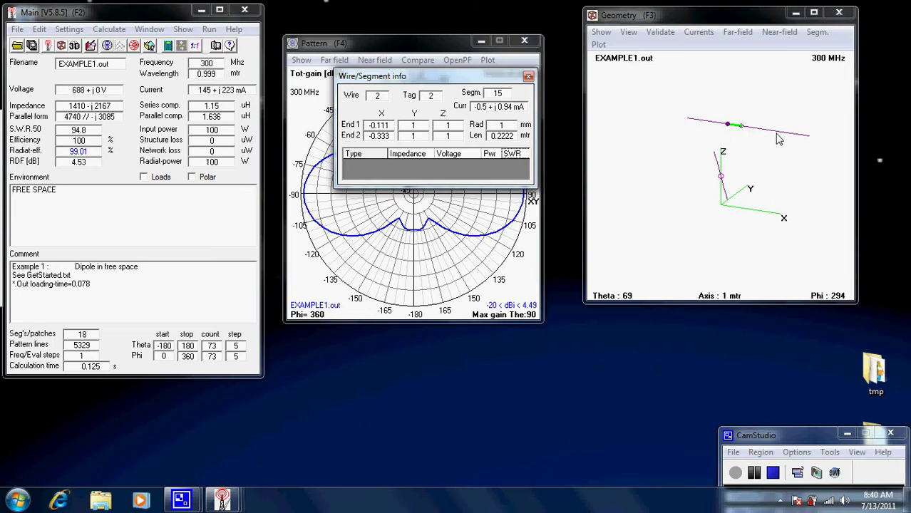
pyautogui.click(723, 187)
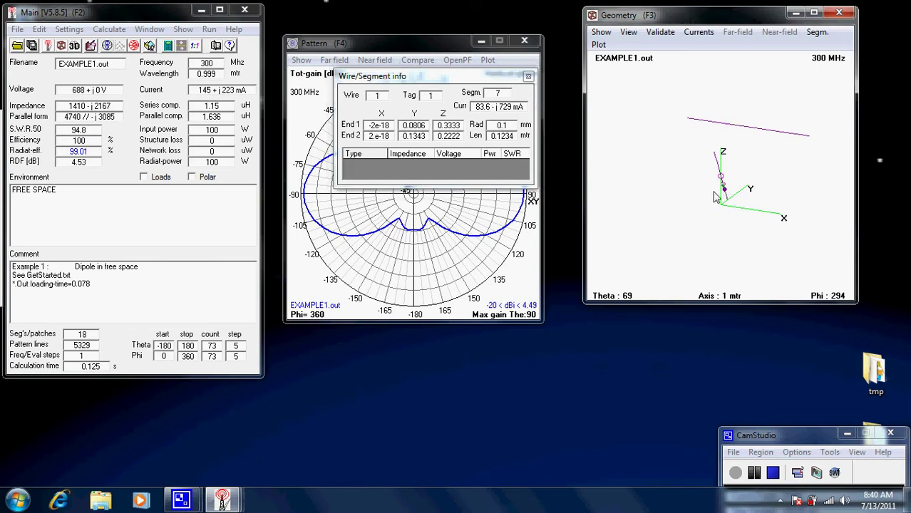
pyautogui.click(727, 200)
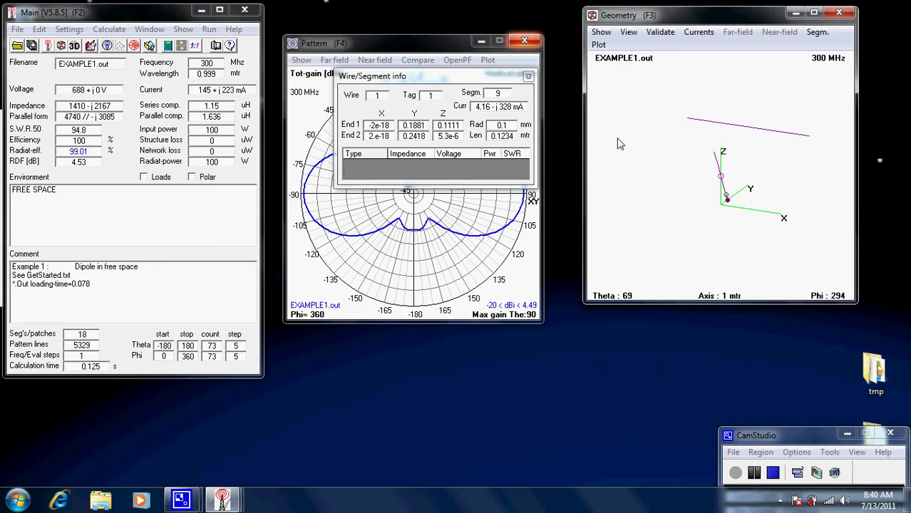
# - Inspect the wire radius, impedance and source data of the voltage-source segment, and close the segment information
pyautogui.click(721, 178)
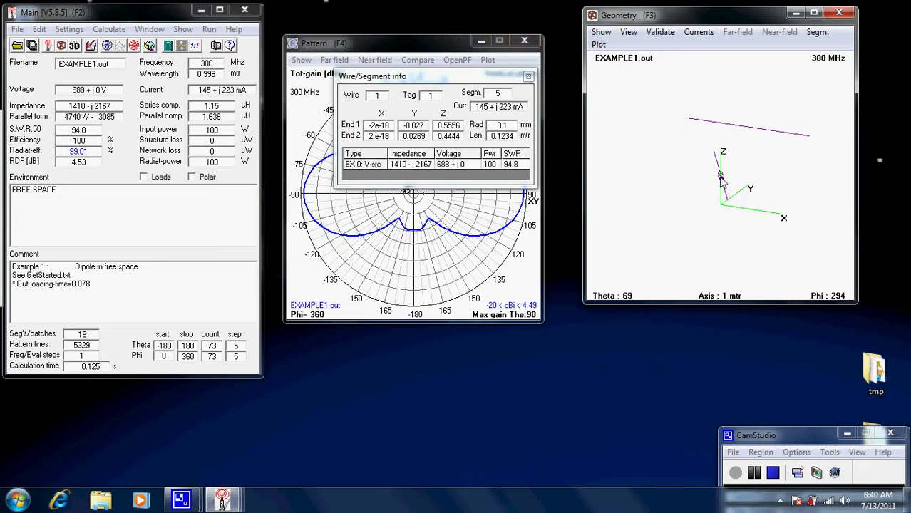
pyautogui.click(739, 181)
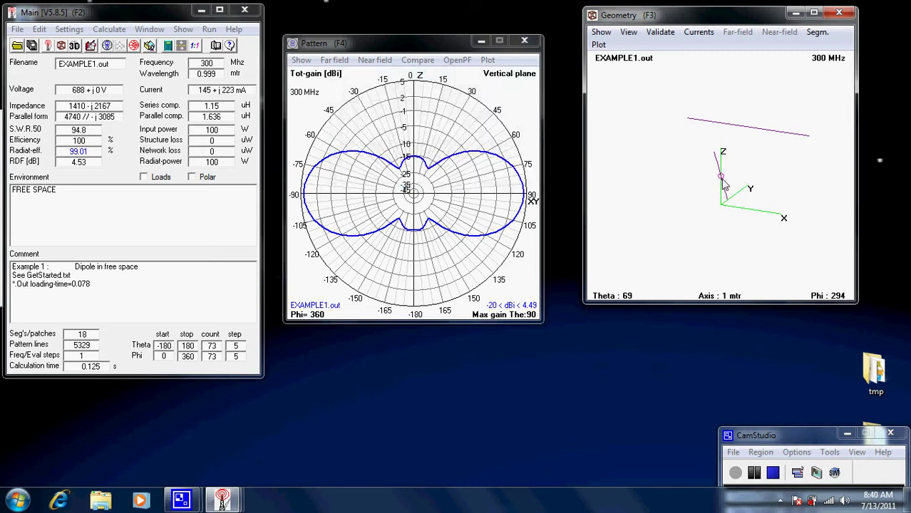
pyautogui.click(722, 178)
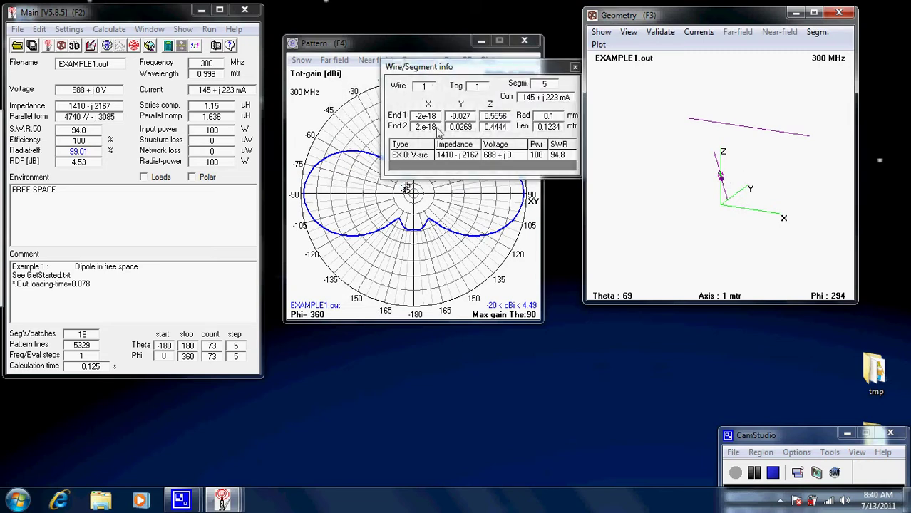
pyautogui.moveTo(470, 71); pyautogui.dragTo(442, 71)
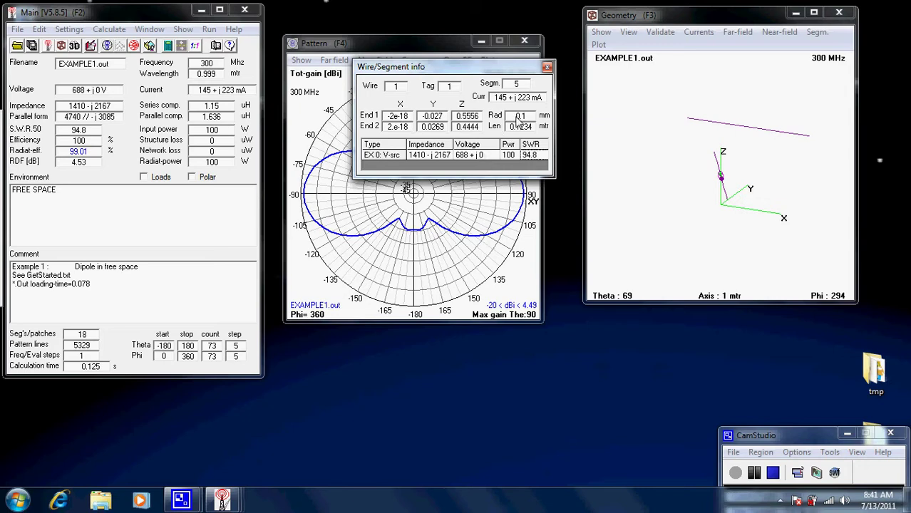
pyautogui.click(547, 68)
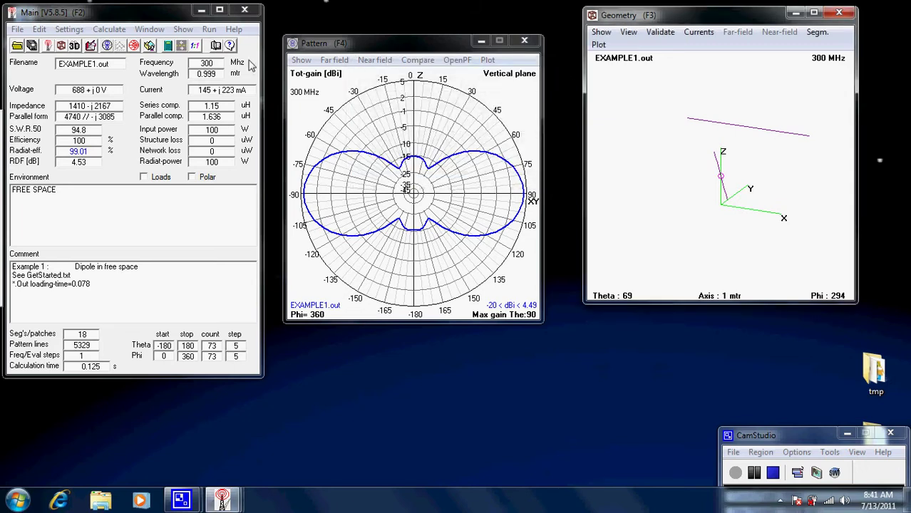
# - Open the NEC input file in Notepad, examine its comment, frequency and wire cards, and close it
pyautogui.click(71, 34)
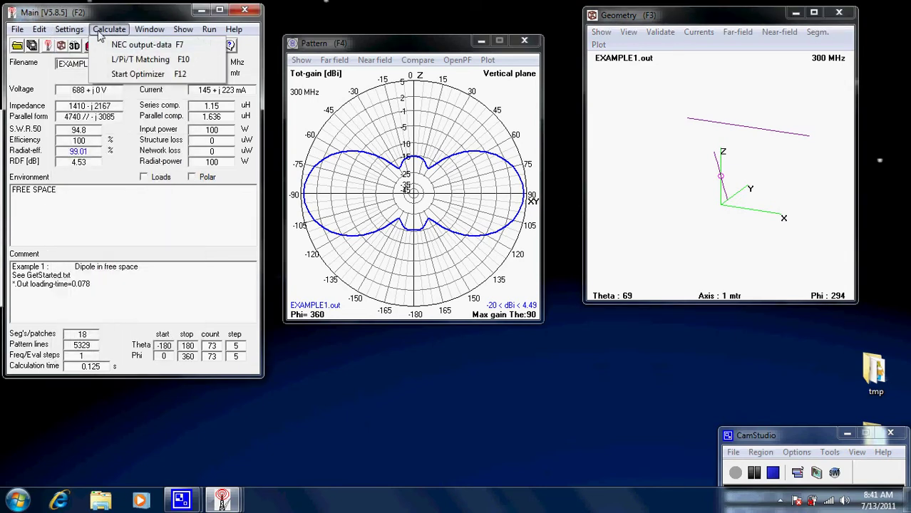
pyautogui.click(113, 30)
pyautogui.click(92, 45)
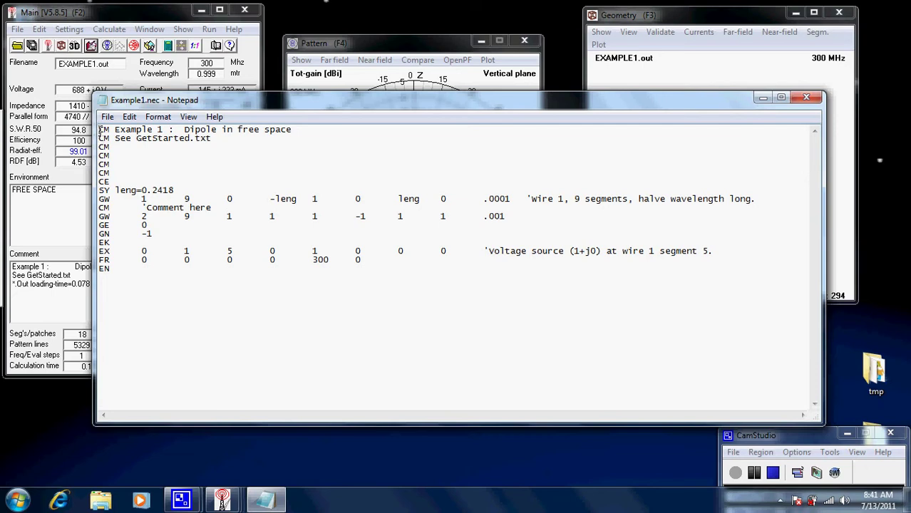
pyautogui.moveTo(101, 130); pyautogui.dragTo(109, 134)
pyautogui.moveTo(311, 261); pyautogui.dragTo(330, 262)
pyautogui.click(350, 298)
pyautogui.moveTo(485, 219); pyautogui.dragTo(461, 219)
pyautogui.click(481, 235)
pyautogui.click(807, 97)
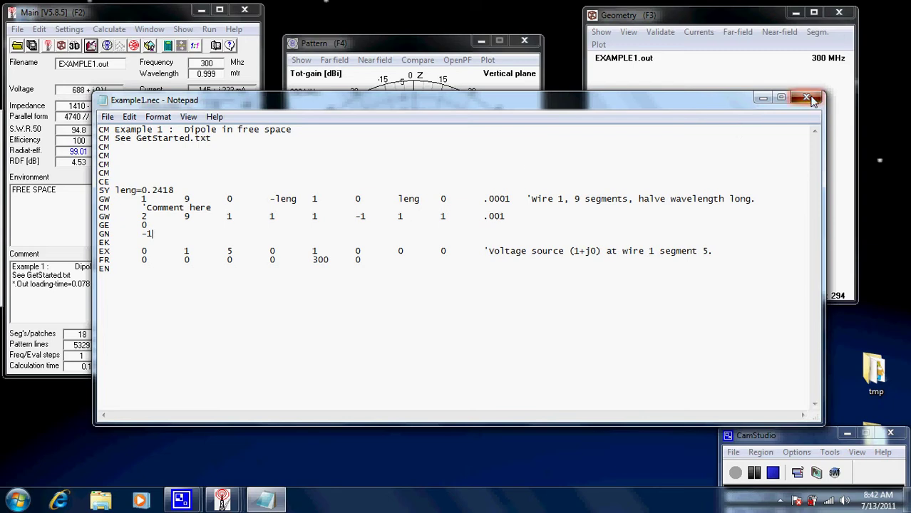
# - Set NEC editor as the default input-file editor and open the EXAMPLE1 input file in it
pyautogui.click(77, 31)
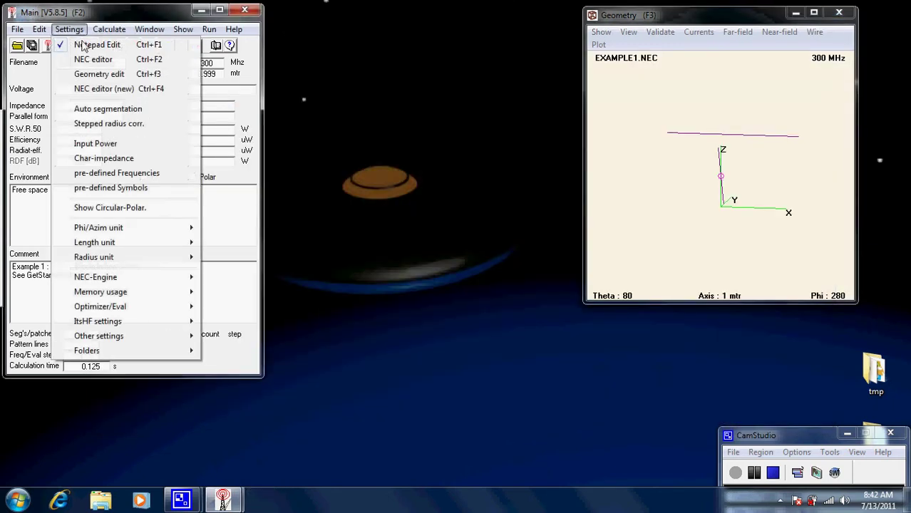
pyautogui.click(99, 62)
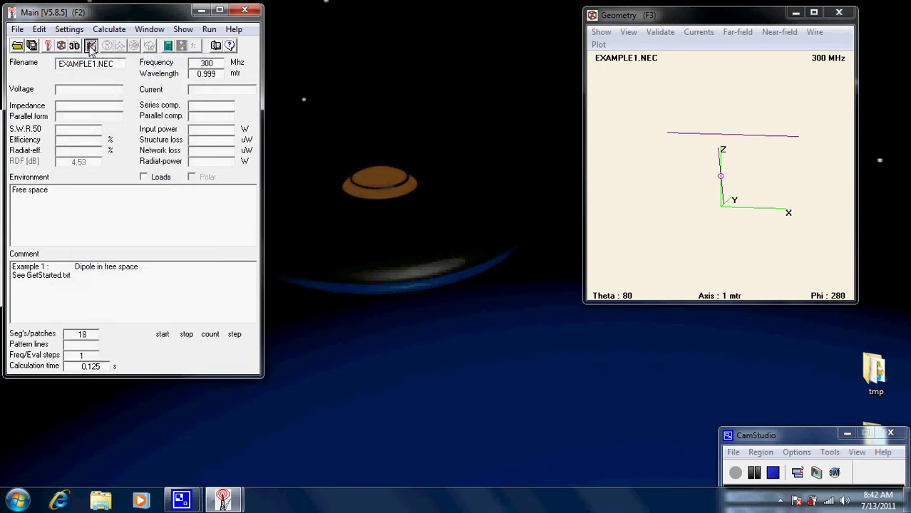
pyautogui.click(69, 30)
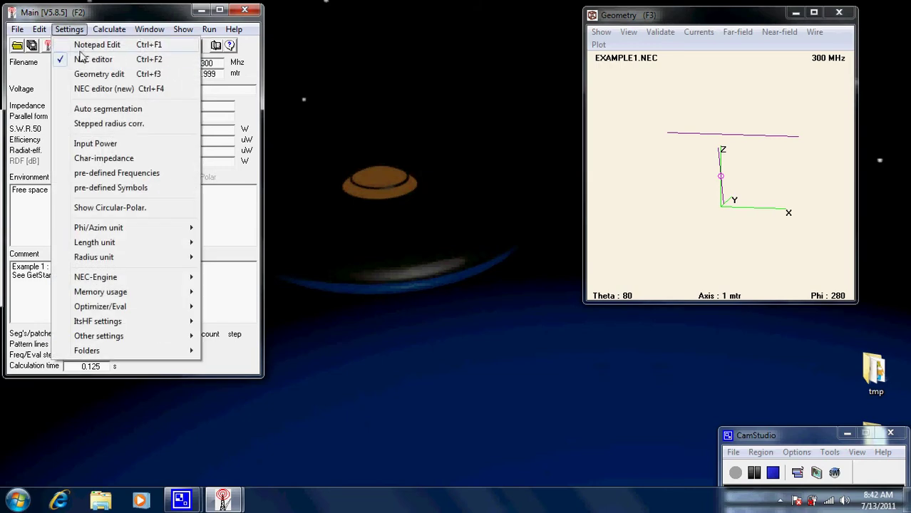
pyautogui.moveTo(107, 29)
pyautogui.click(94, 46)
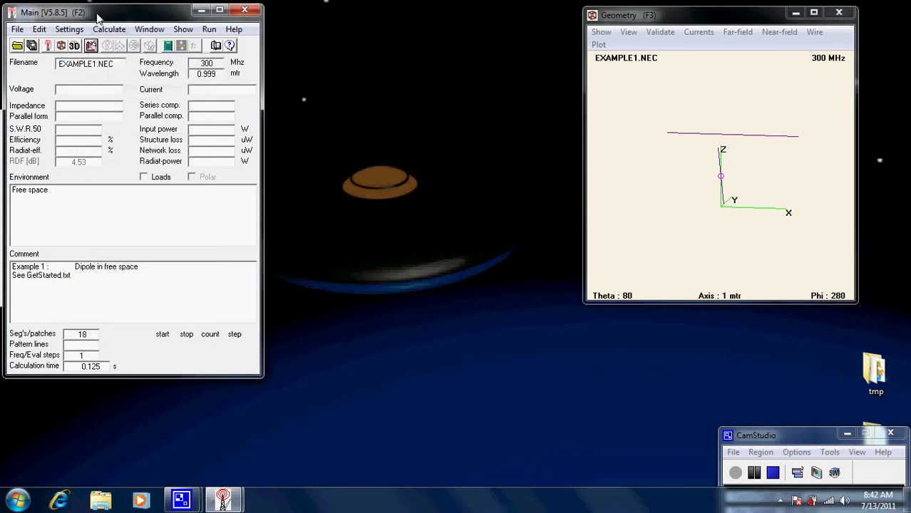
pyautogui.click(92, 47)
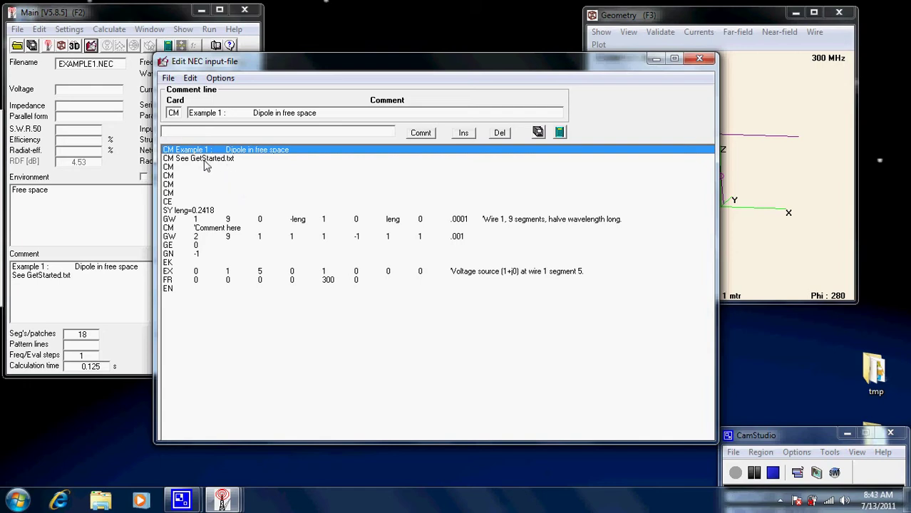
# - Insert a CM comment line below the wire 2 card reading "what ever we wish to say" and save the file
pyautogui.click(173, 238)
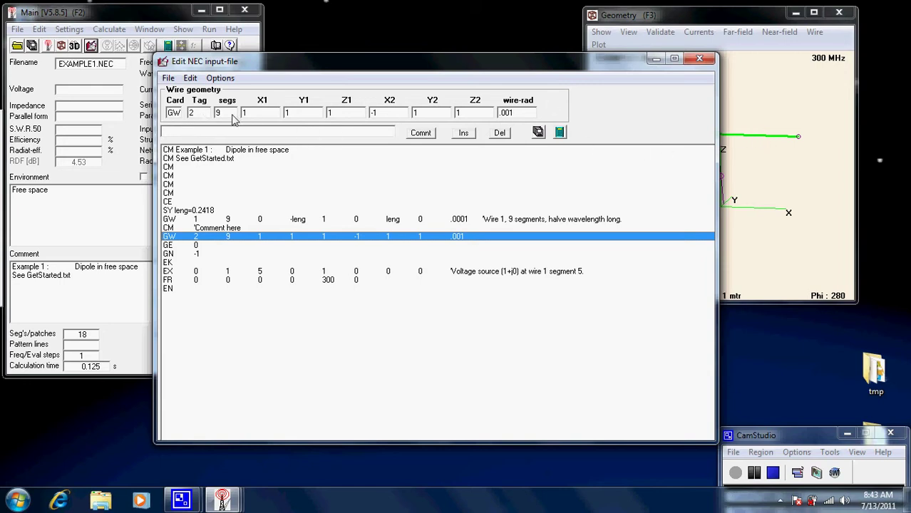
pyautogui.moveTo(339, 67); pyautogui.dragTo(235, 59)
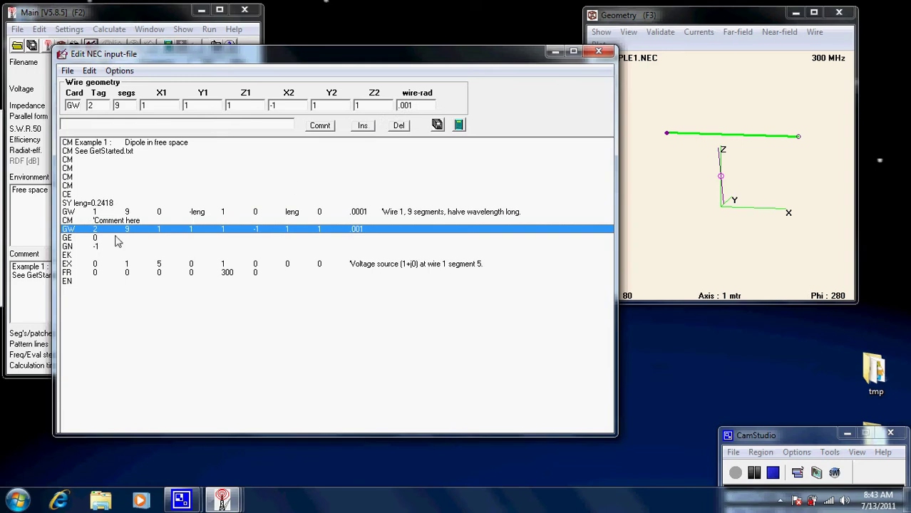
pyautogui.click(363, 126)
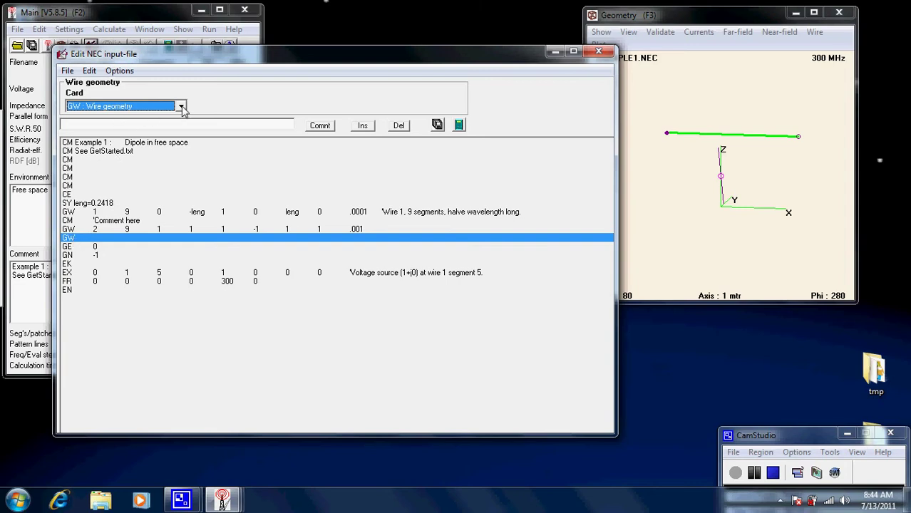
pyautogui.click(182, 107)
pyautogui.moveTo(183, 158); pyautogui.dragTo(172, 122)
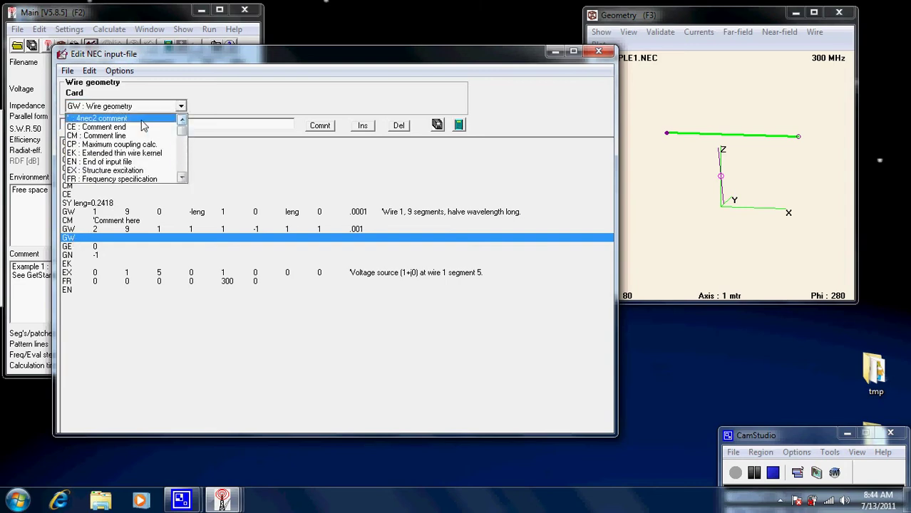
pyautogui.click(89, 136)
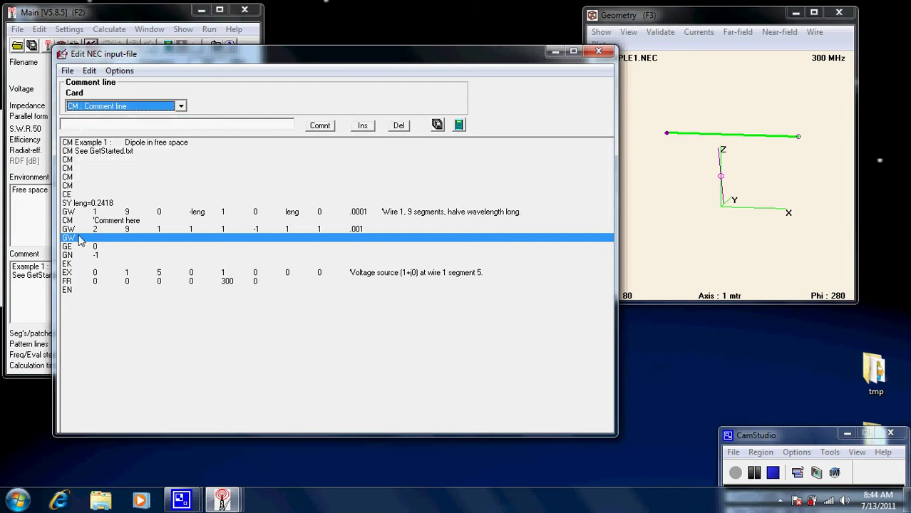
pyautogui.click(137, 128)
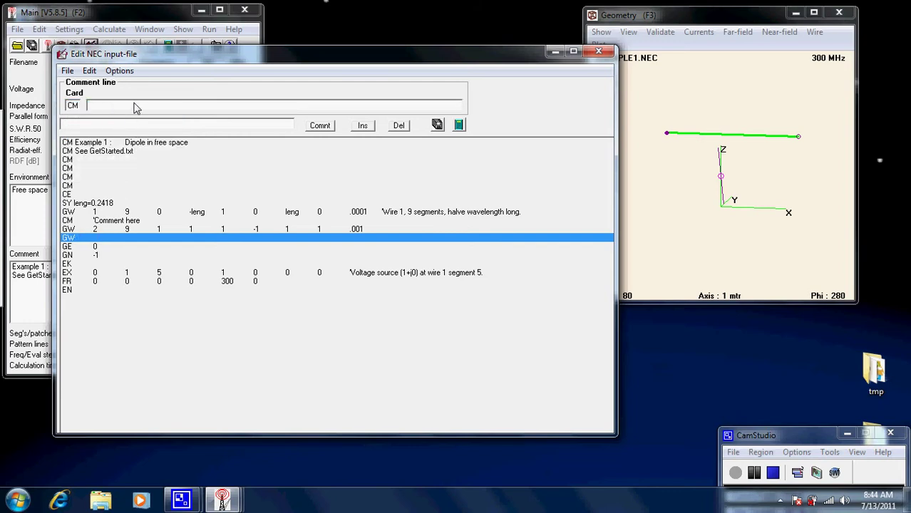
pyautogui.click(104, 126)
pyautogui.click(122, 106)
pyautogui.write('what')
pyautogui.click(436, 125)
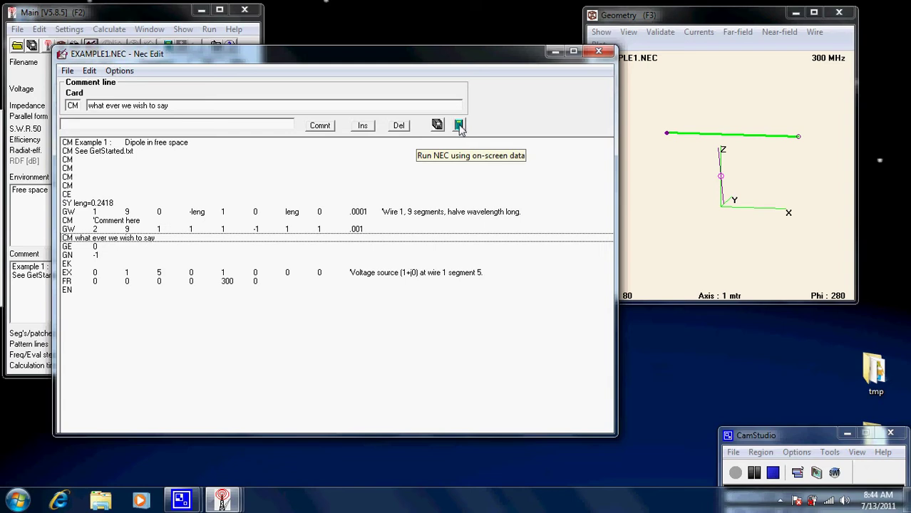
# - Run NEC on the on-screen data to generate a full Far Field pattern at 300 MHz with 5-degree resolution
pyautogui.click(460, 127)
pyautogui.click(289, 197)
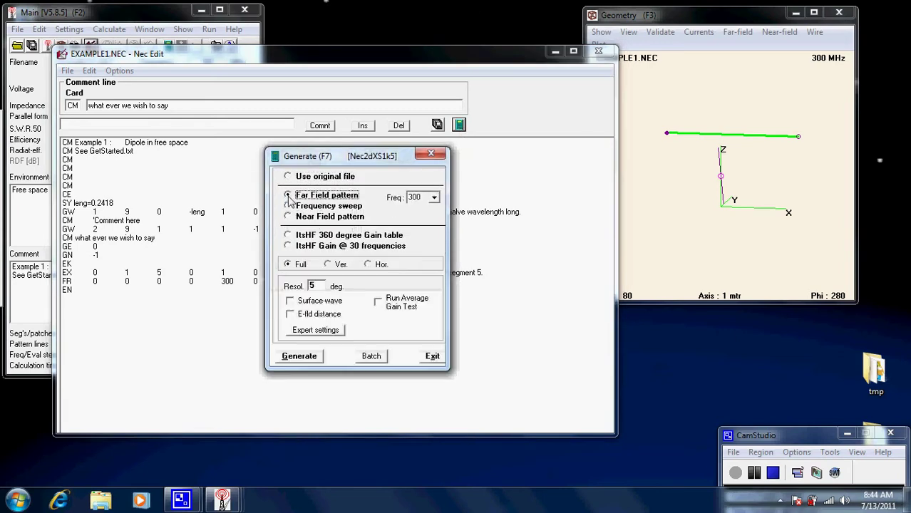
pyautogui.click(308, 357)
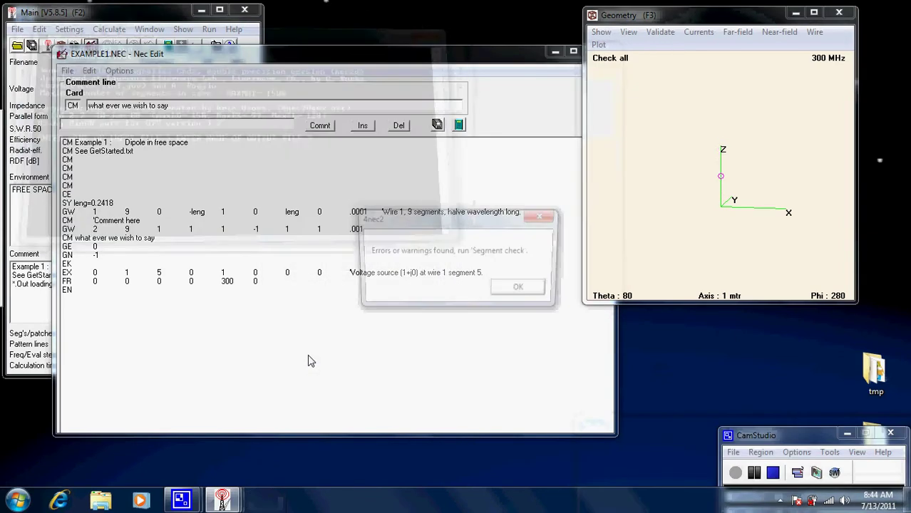
pyautogui.click(518, 287)
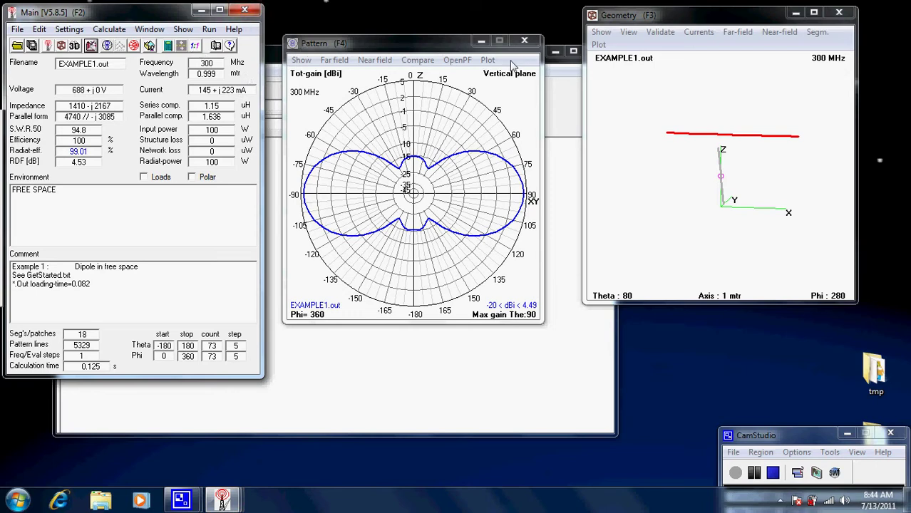
# - Return to the NEC editor, delete the "Comment here" line between the two wire cards, and save the file
pyautogui.click(570, 222)
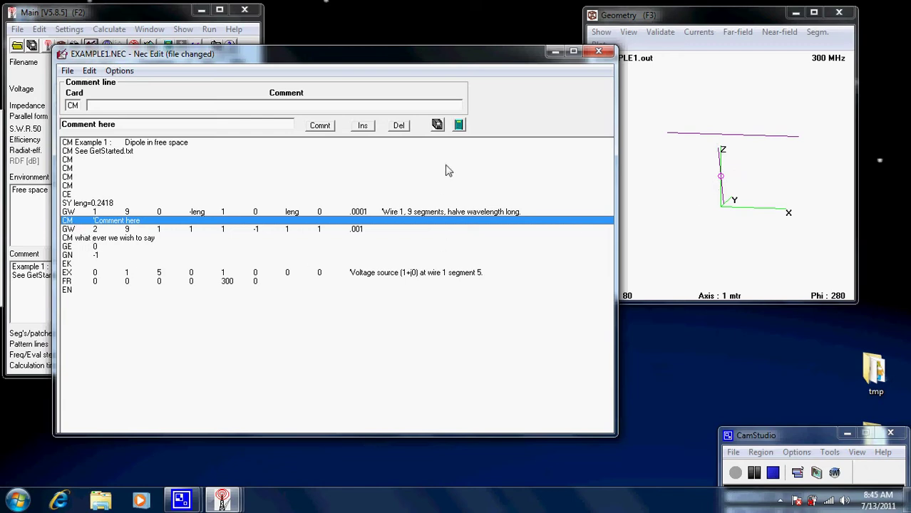
pyautogui.click(398, 125)
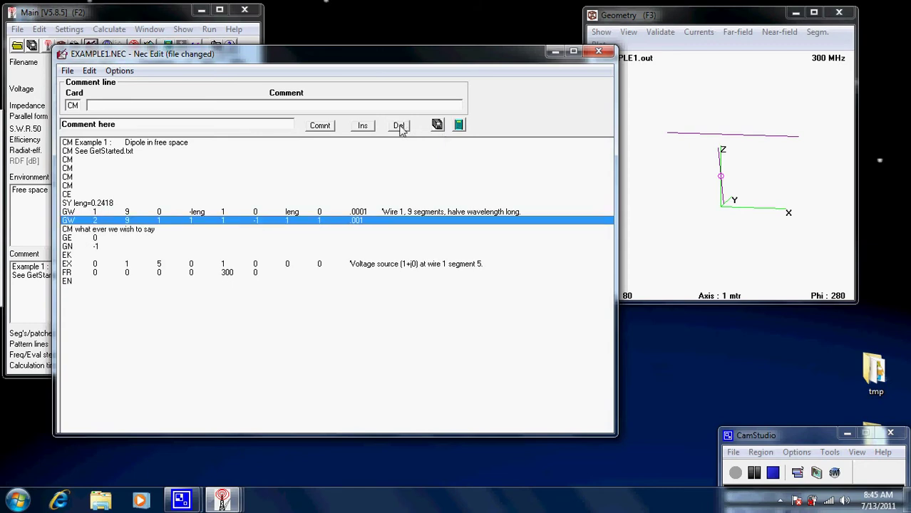
pyautogui.click(438, 126)
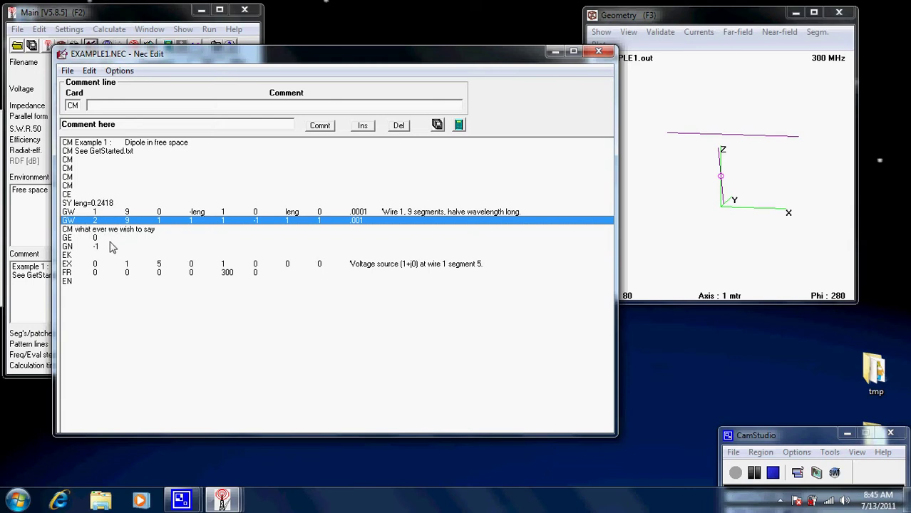
# - Insert a GW card below wire 1 with tag 3, 9 segments, ends (0, -leng, 1) and (0, leng, 0), and radius .0001
pyautogui.click(70, 213)
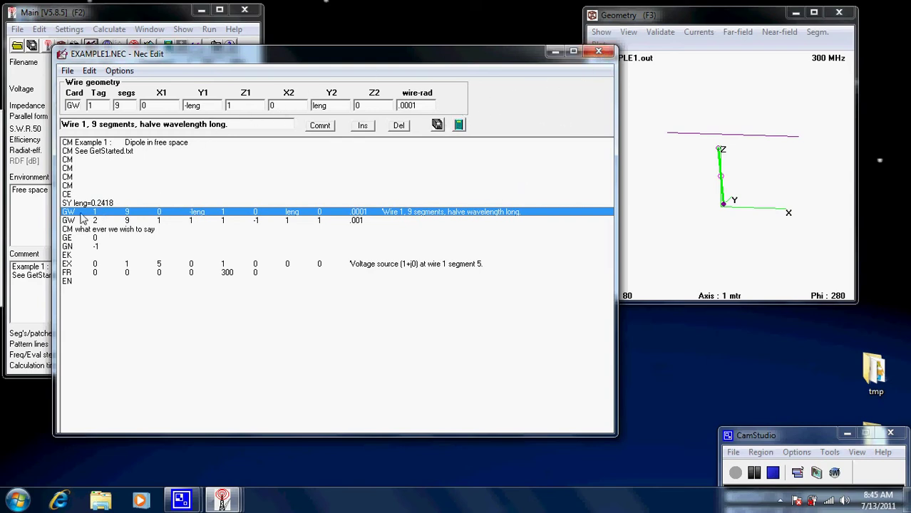
pyautogui.click(365, 127)
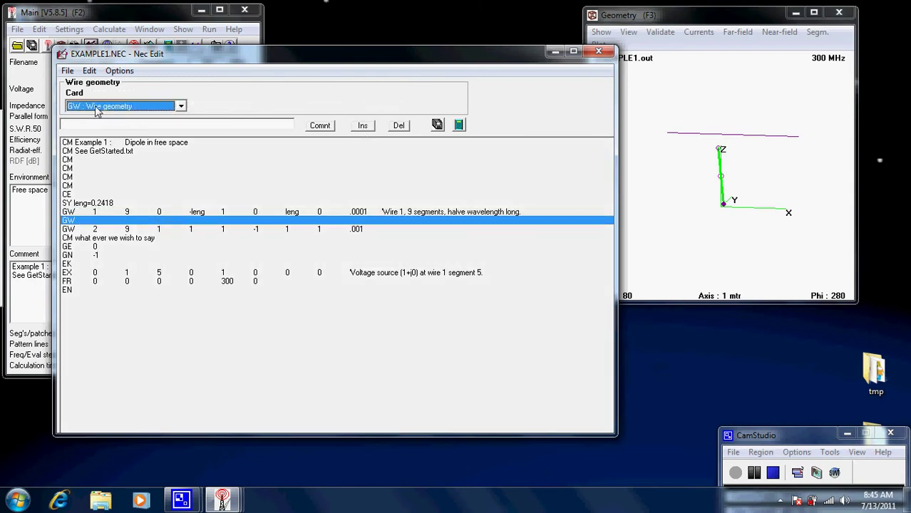
pyautogui.click(129, 129)
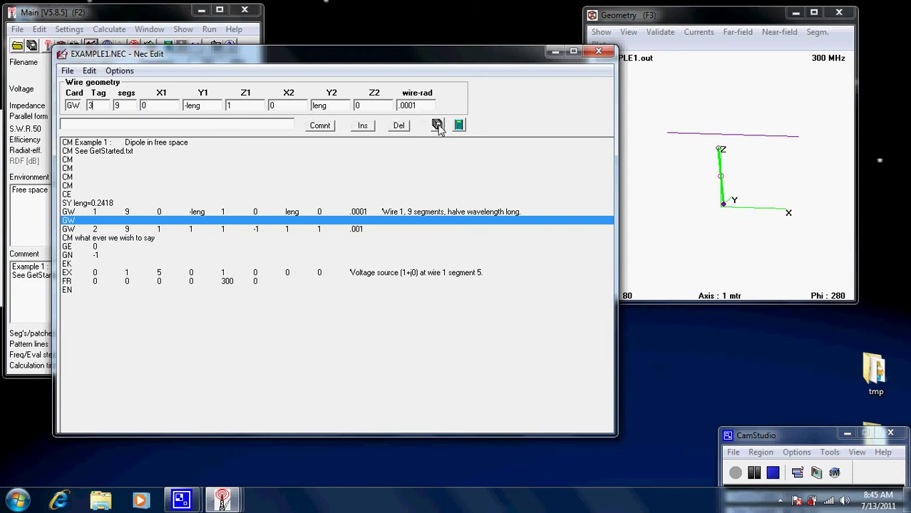
pyautogui.click(399, 125)
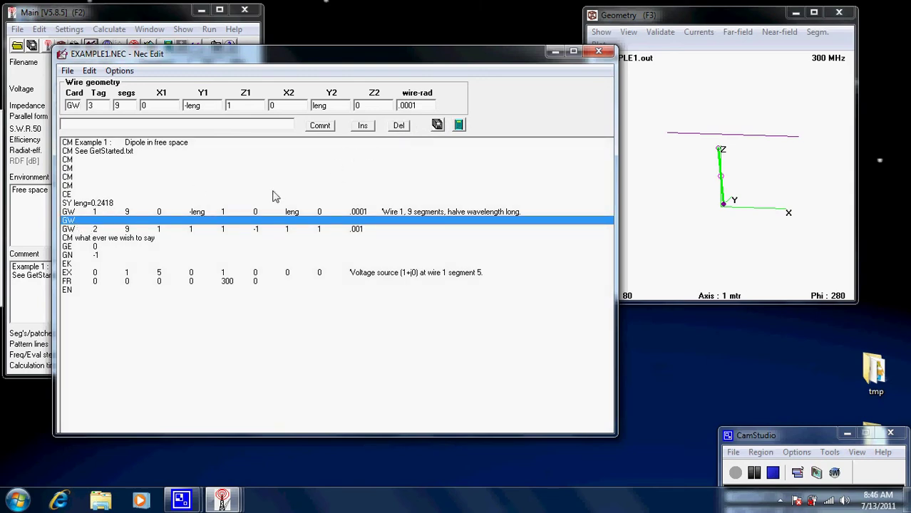
pyautogui.click(76, 230)
pyautogui.click(79, 222)
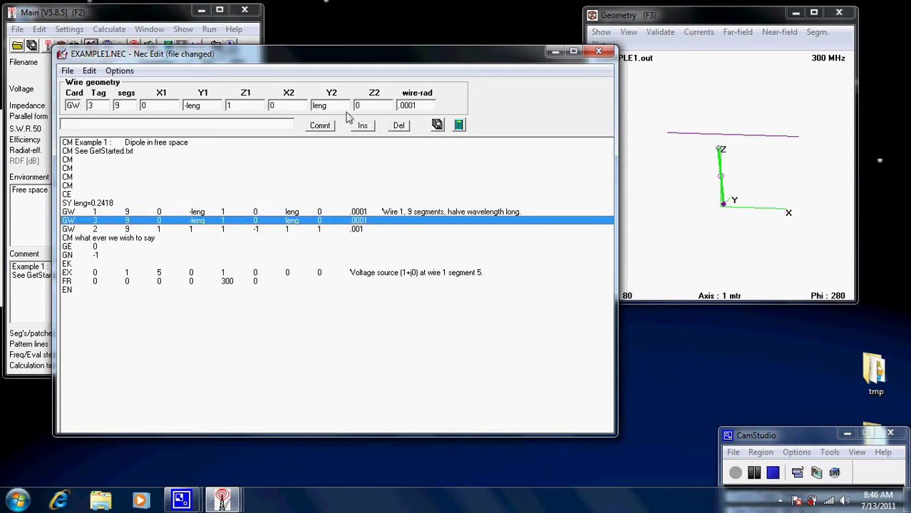
# - Save EXAMPLE1.NEC, then delete the GW cards with tags 3 and 2 and save the file again
pyautogui.click(437, 125)
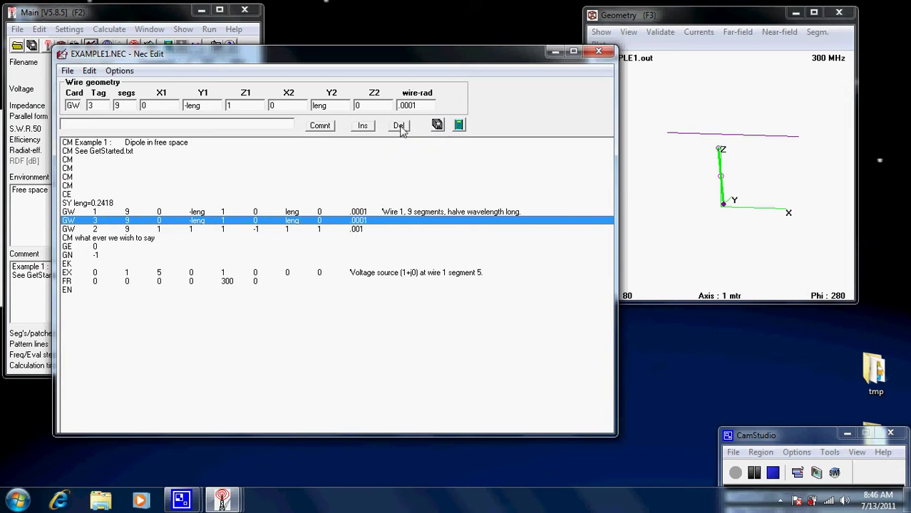
pyautogui.click(399, 127)
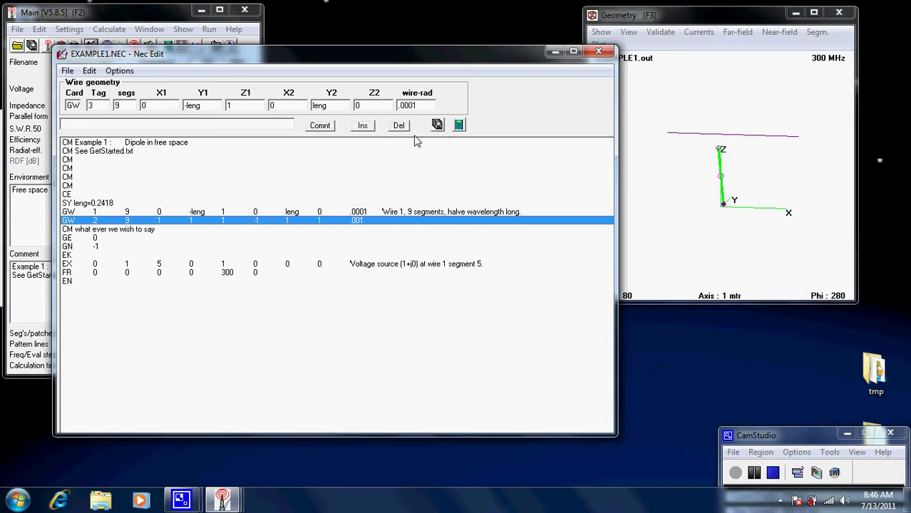
pyautogui.click(399, 126)
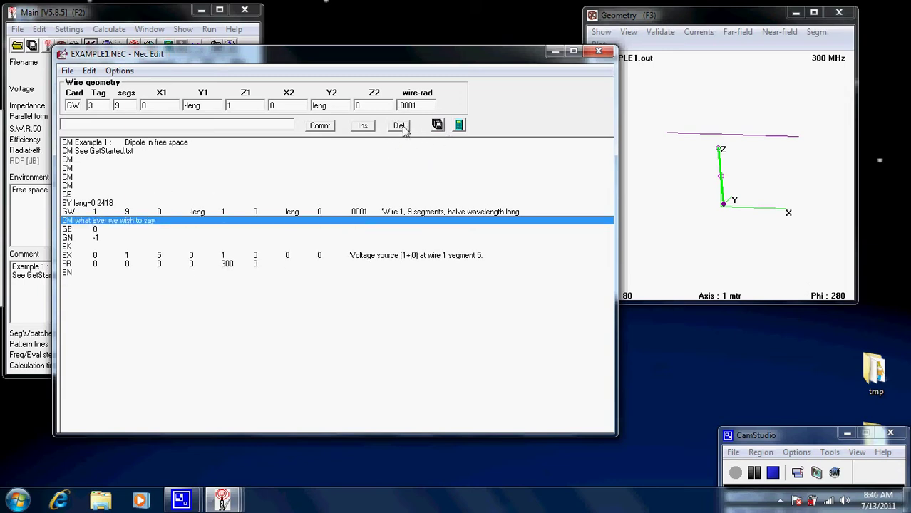
pyautogui.click(757, 140)
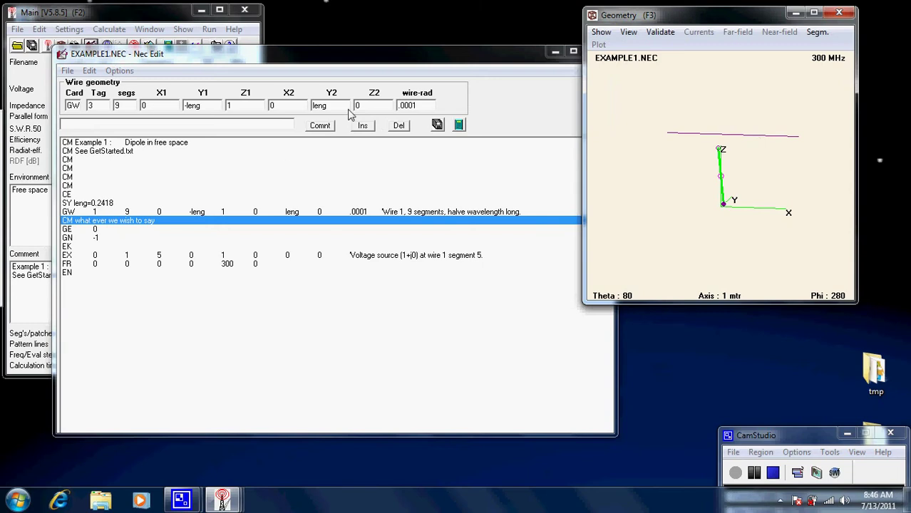
pyautogui.click(435, 125)
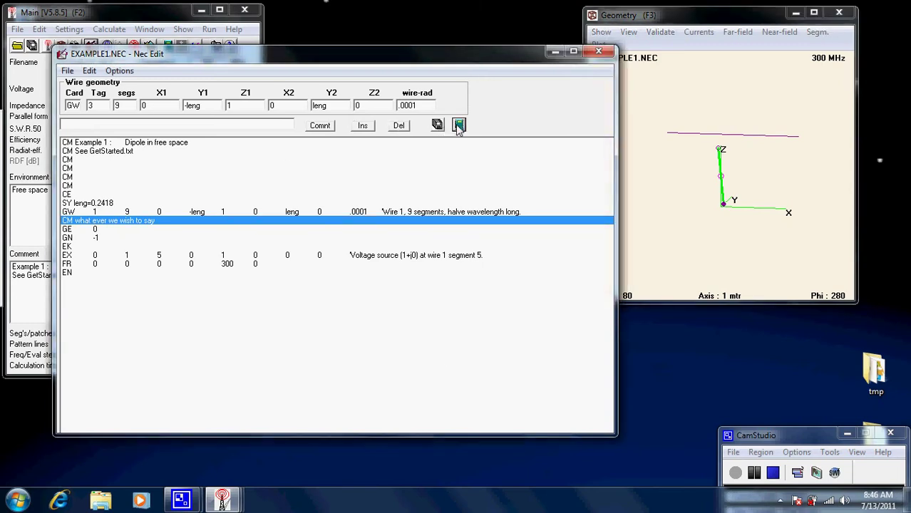
# - Run the calculation on the edited file, close the validation log and inspect the dipole wire from another angle in the geometry view
pyautogui.click(459, 126)
pyautogui.click(306, 355)
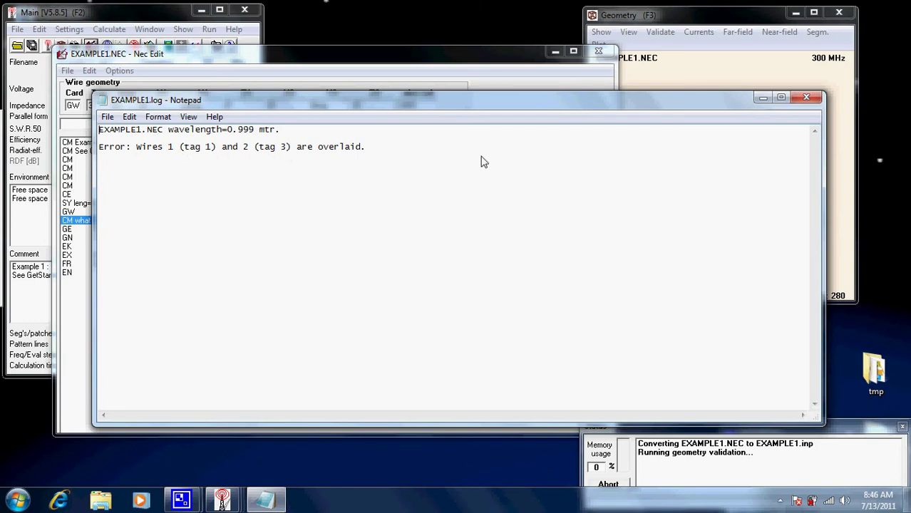
pyautogui.click(806, 97)
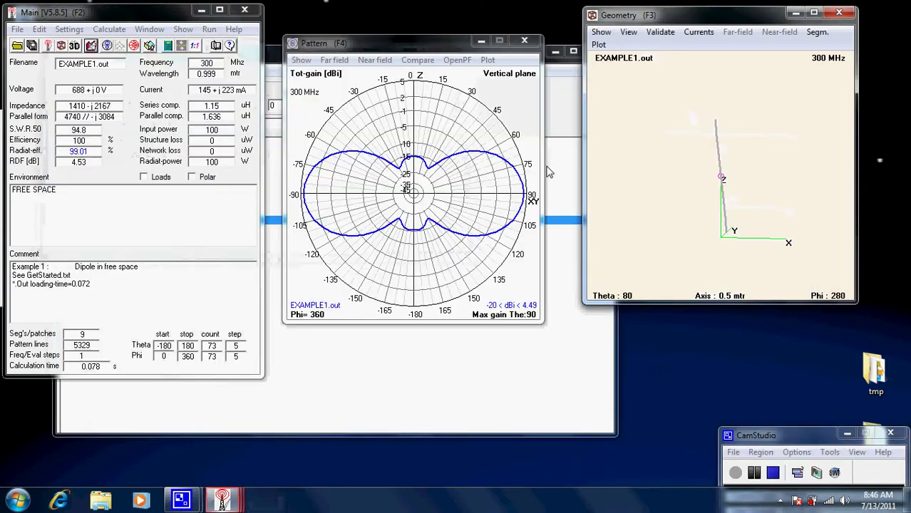
pyautogui.moveTo(793, 188); pyautogui.dragTo(757, 174)
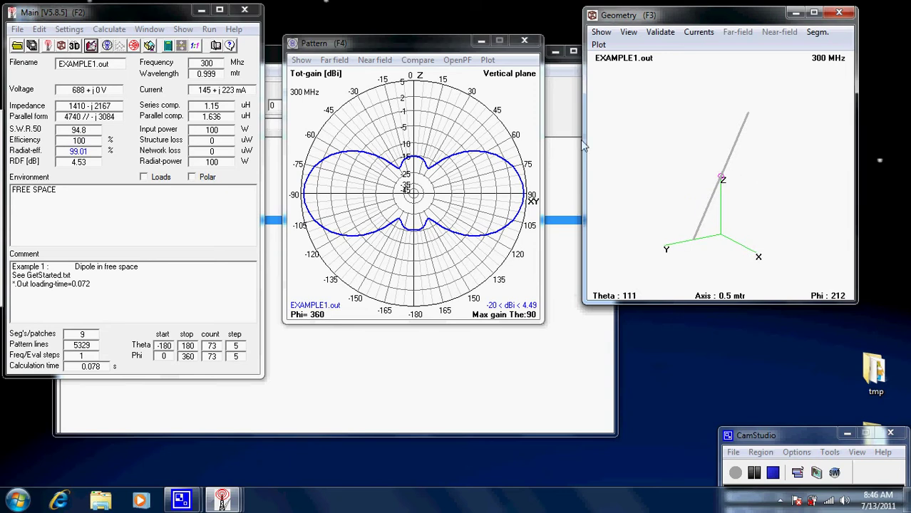
# - Close the NEC text editor, choose Geometry edit as the editor and open EXAMPLE1.NEC in it
pyautogui.click(342, 354)
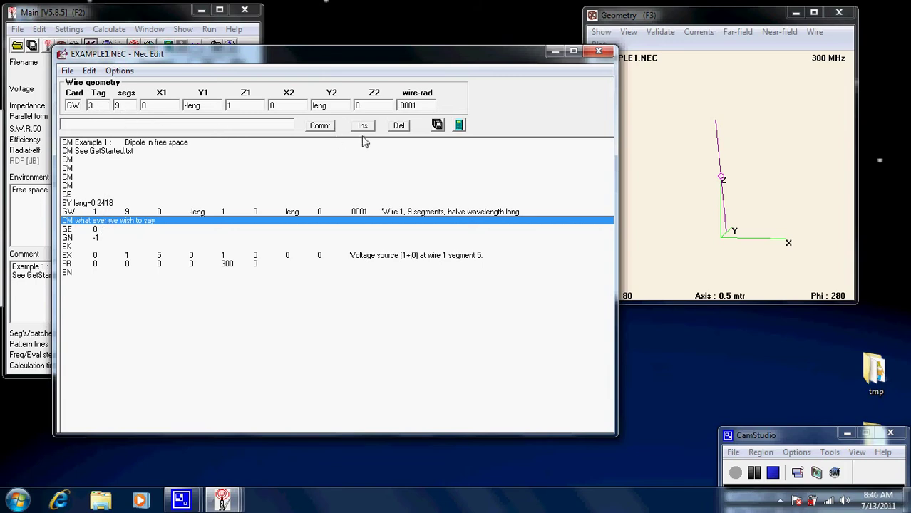
pyautogui.click(598, 54)
pyautogui.click(69, 30)
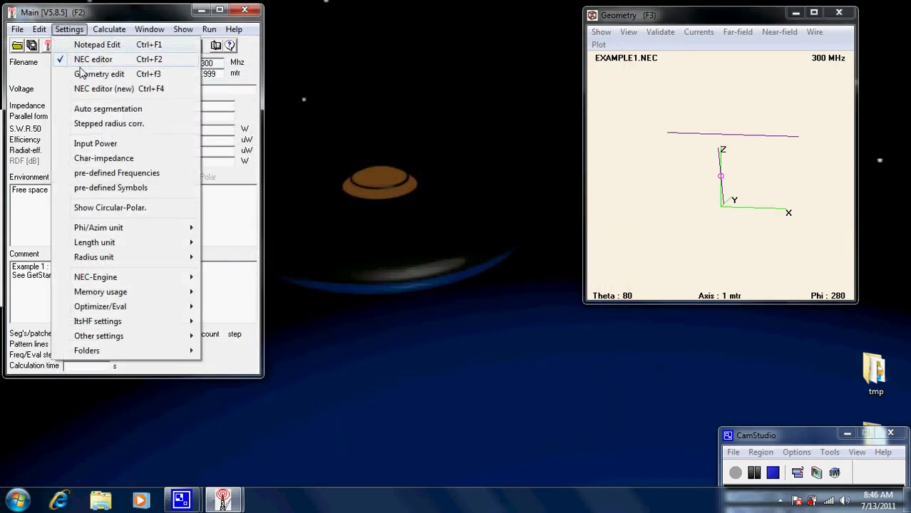
pyautogui.click(99, 74)
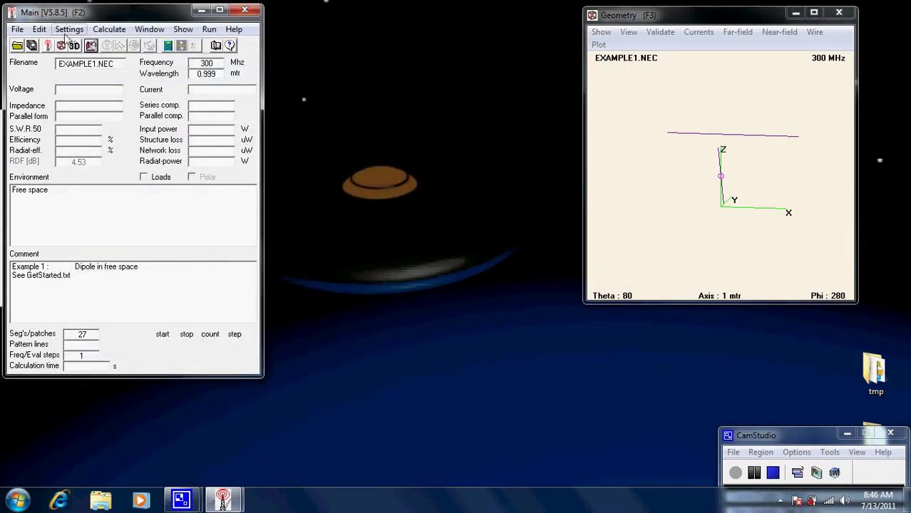
pyautogui.click(69, 29)
pyautogui.click(87, 76)
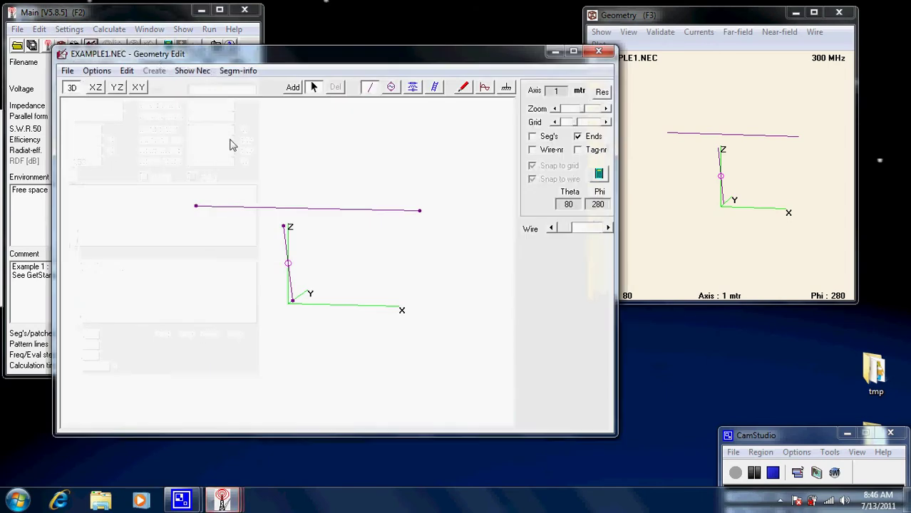
# - Delete all three wires and the voltage source from the model
pyautogui.click(305, 210)
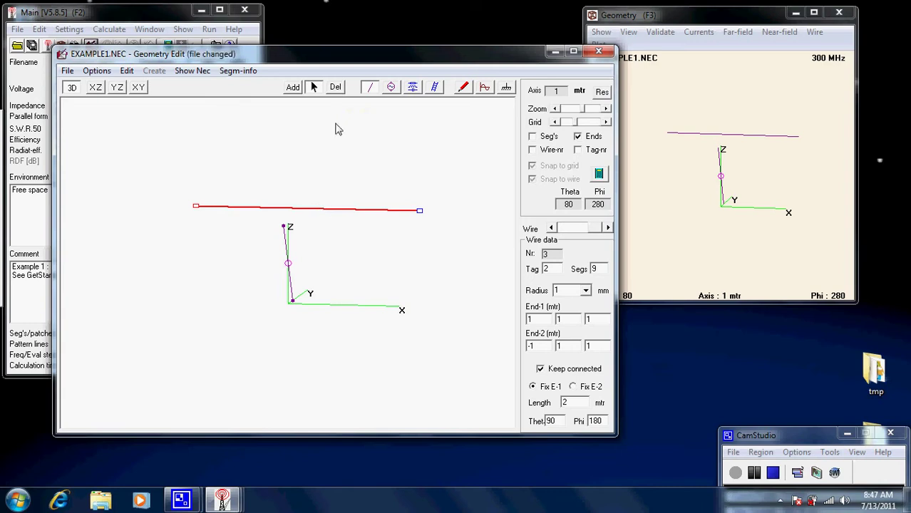
pyautogui.click(335, 87)
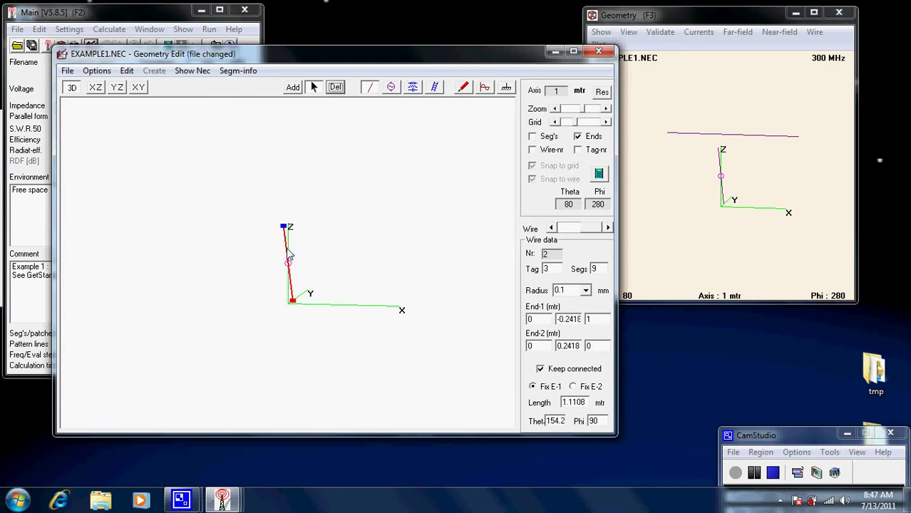
pyautogui.click(335, 87)
pyautogui.click(337, 89)
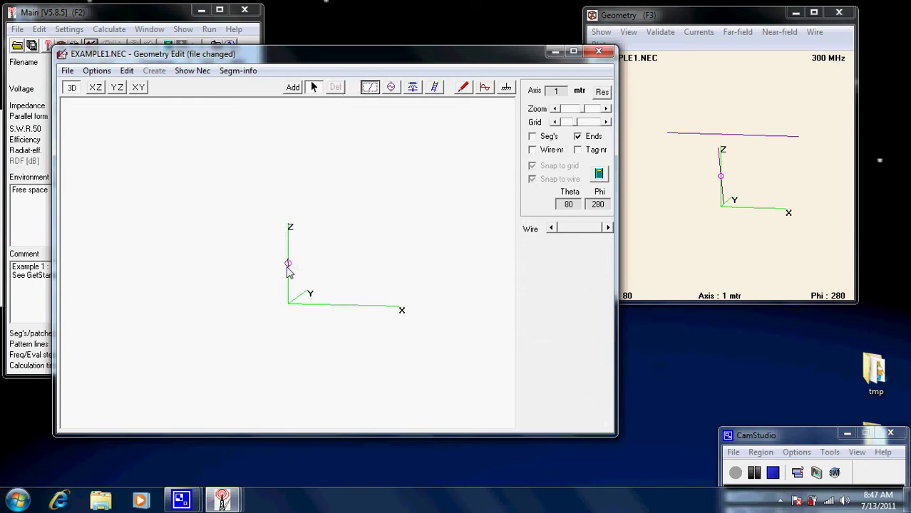
pyautogui.click(394, 93)
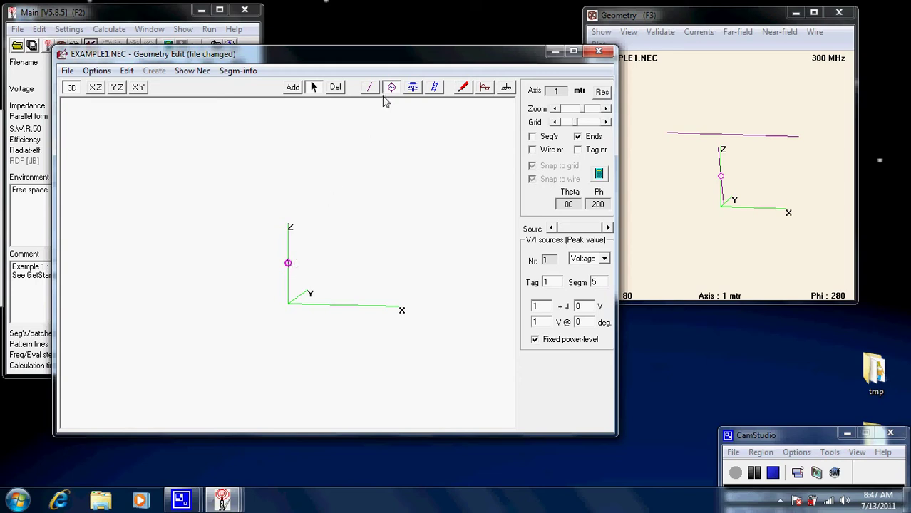
pyautogui.click(335, 88)
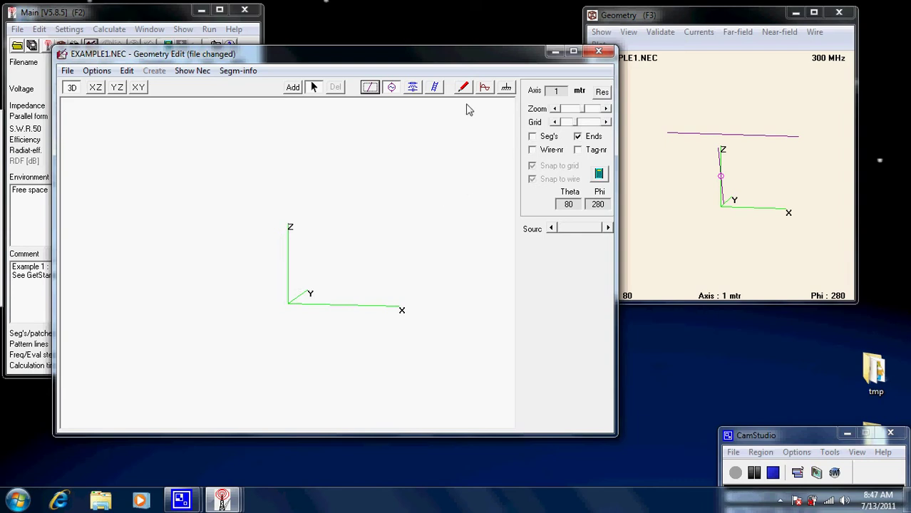
# - Return to wire editing and go through the 3D, XZ and YZ views of the empty model, ending in the XY plane
pyautogui.click(371, 89)
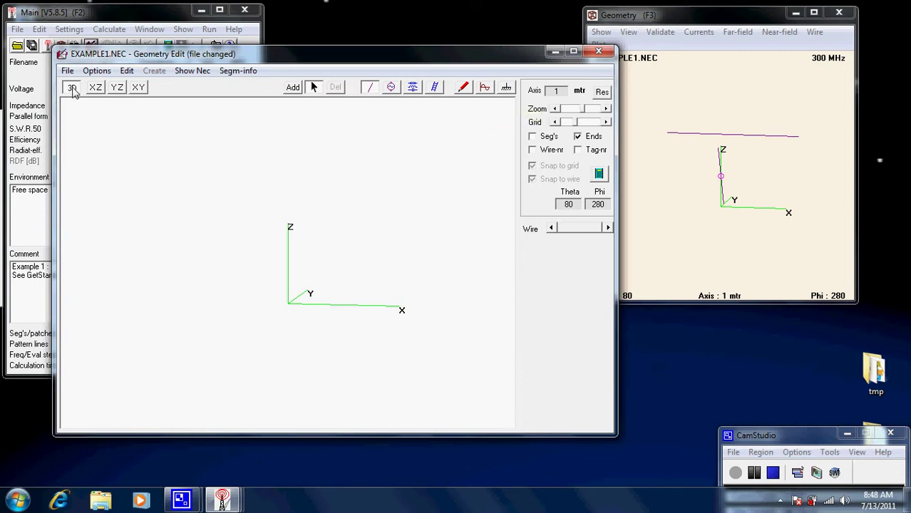
pyautogui.moveTo(392, 257)
pyautogui.mouseDown()
pyautogui.moveTo(315, 238)
pyautogui.moveTo(363, 245)
pyautogui.moveTo(366, 269)
pyautogui.moveTo(341, 272)
pyautogui.moveTo(395, 265)
pyautogui.mouseUp()
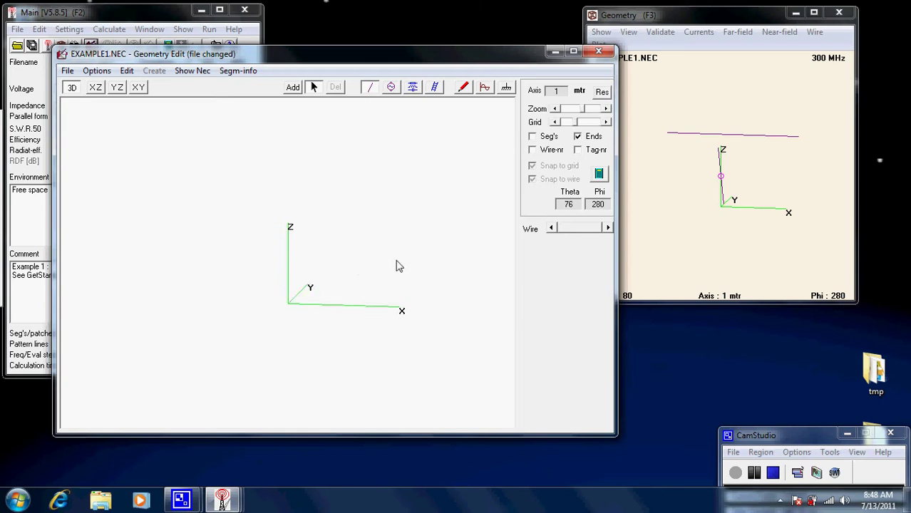
pyautogui.click(95, 88)
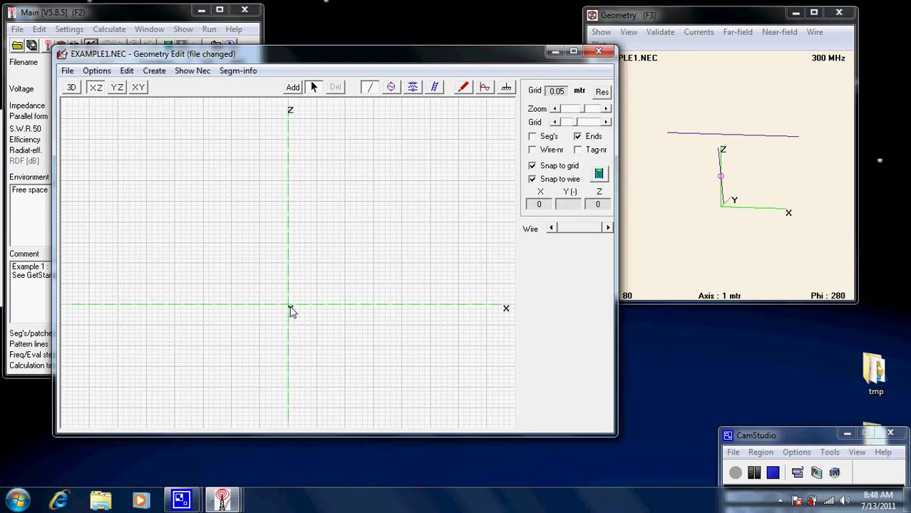
pyautogui.click(118, 88)
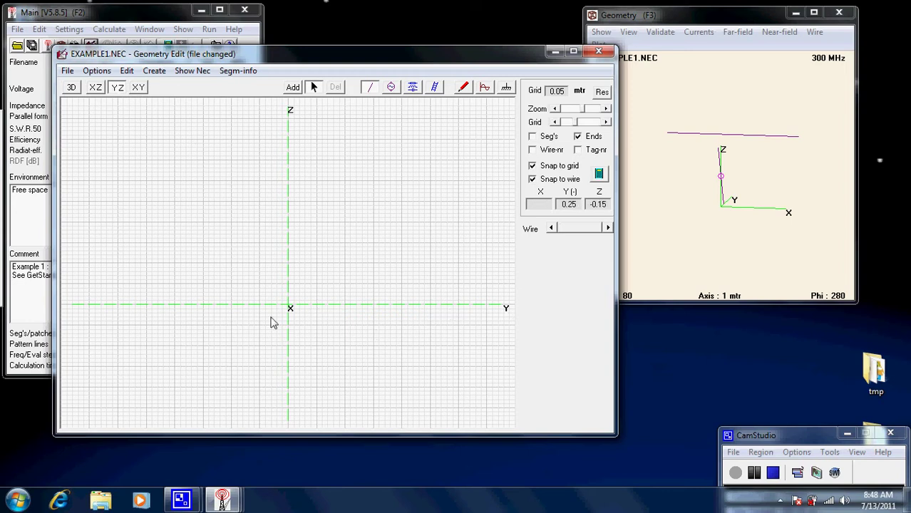
pyautogui.click(139, 87)
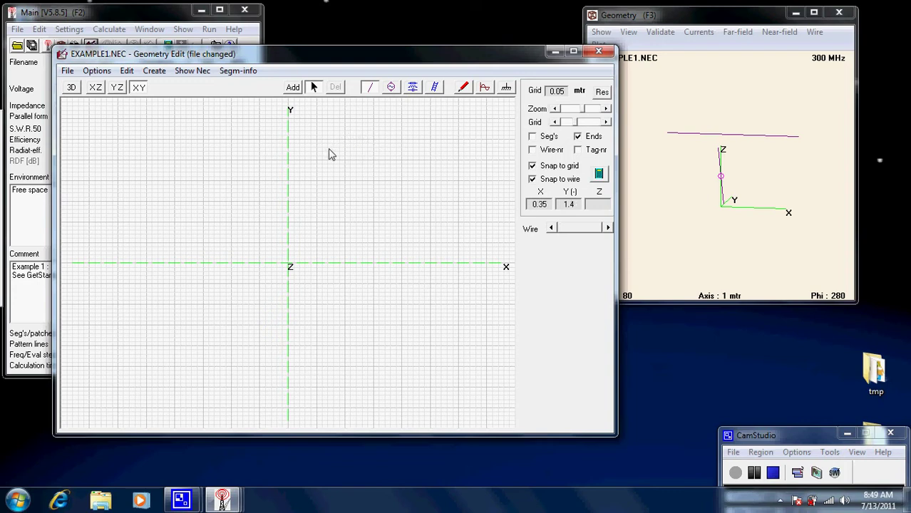
# - Add a wire in the XY plane from the origin to X = 3 m with a radius of 1 mm
pyautogui.click(556, 109)
pyautogui.moveTo(290, 268); pyautogui.dragTo(421, 262)
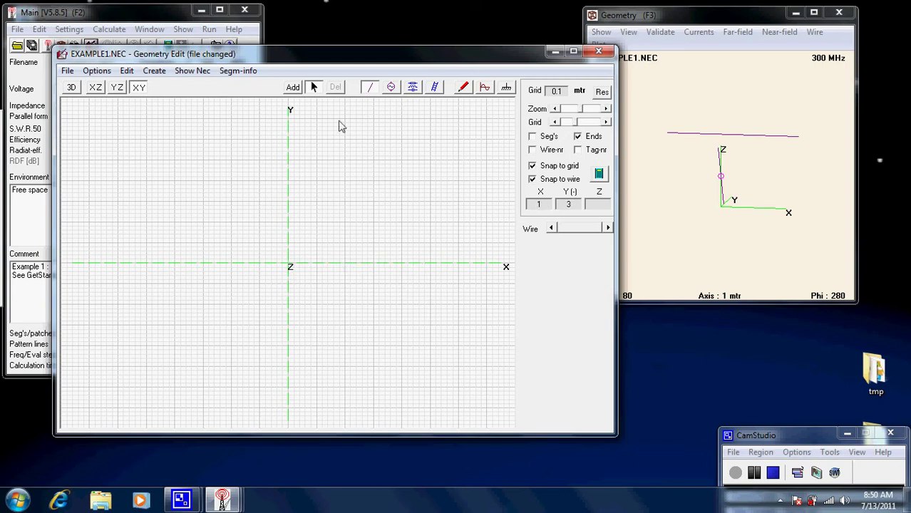
pyautogui.click(293, 88)
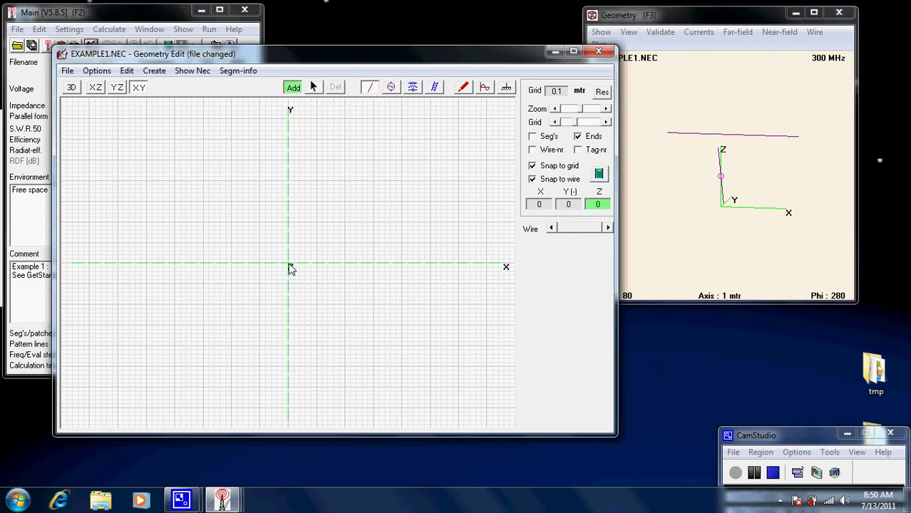
pyautogui.moveTo(291, 268); pyautogui.dragTo(460, 269)
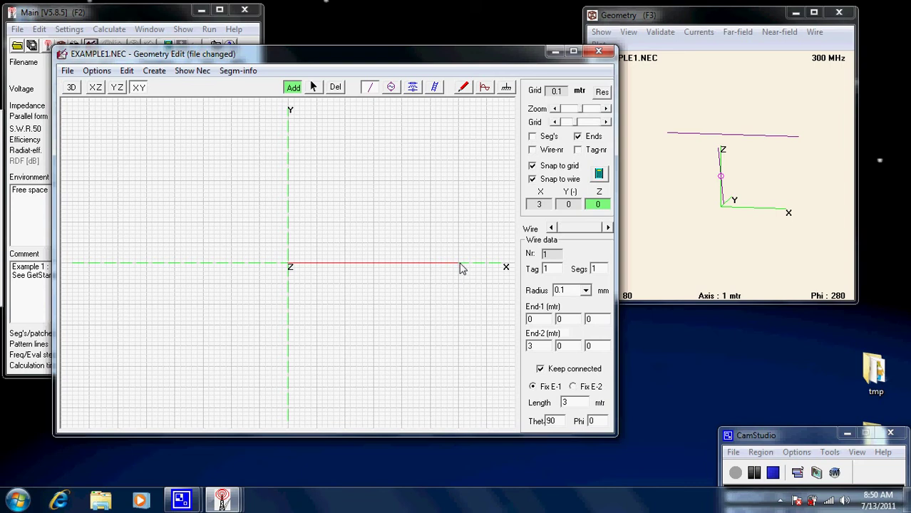
pyautogui.moveTo(460, 269); pyautogui.dragTo(459, 268)
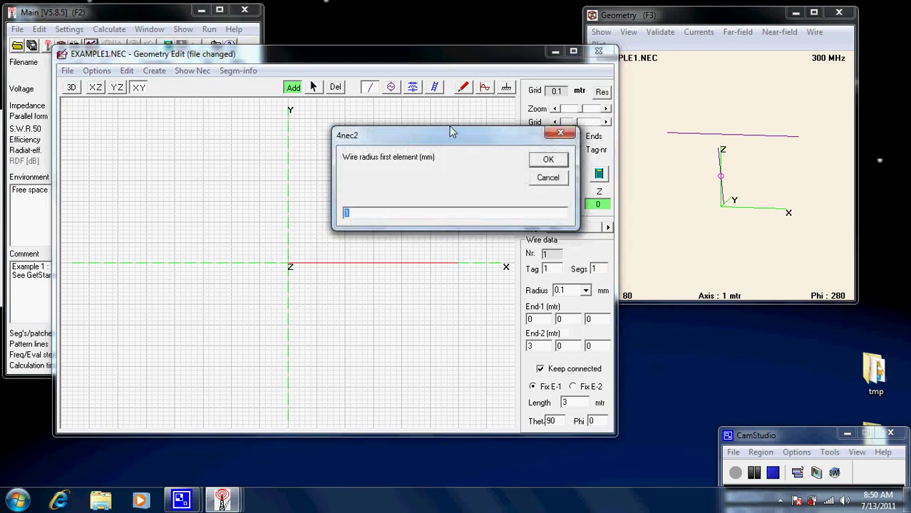
pyautogui.moveTo(457, 134); pyautogui.dragTo(343, 124)
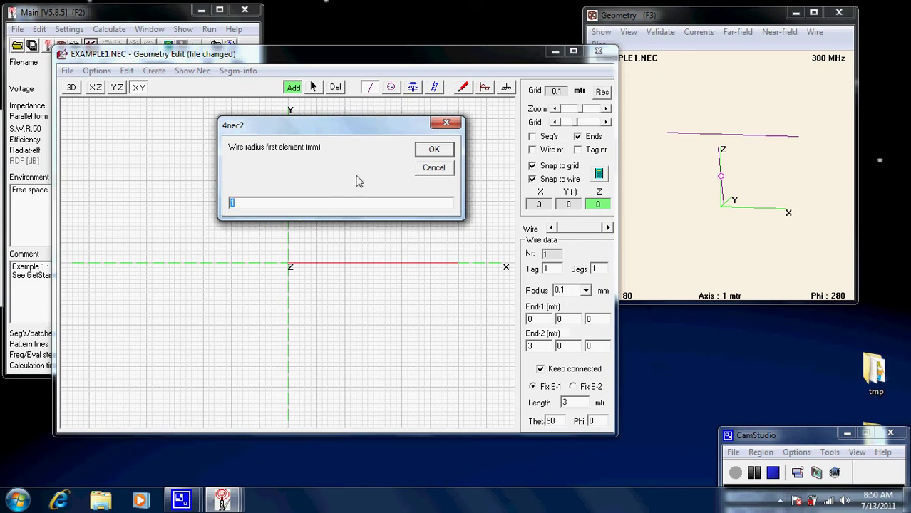
pyautogui.click(436, 151)
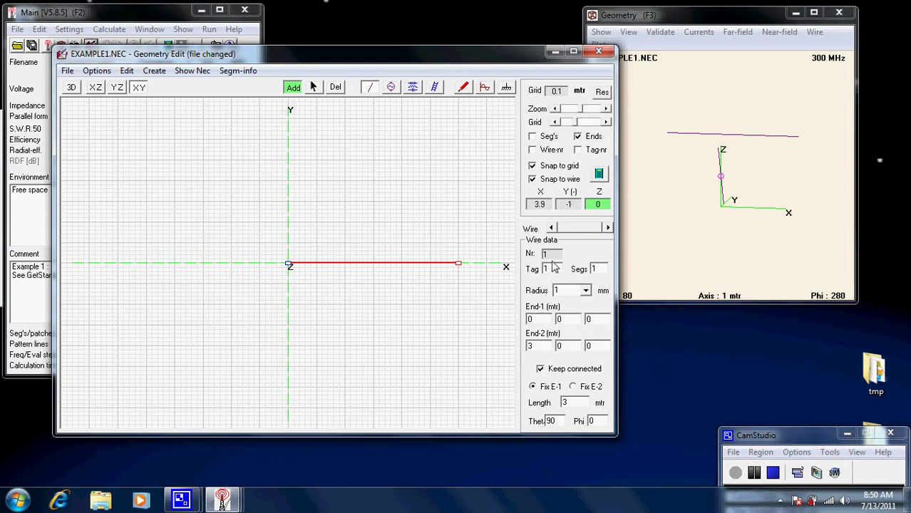
# - Set wire 1 to 9 segments and check the available wire-gauge radii, keeping the radius at 1 mm
pyautogui.moveTo(554, 275)
pyautogui.click(585, 292)
pyautogui.moveTo(586, 322); pyautogui.dragTo(589, 292)
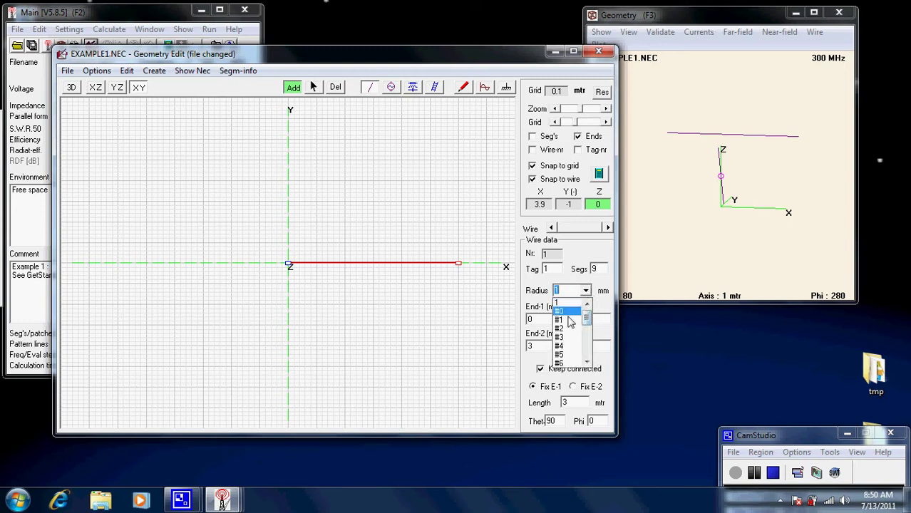
pyautogui.click(570, 287)
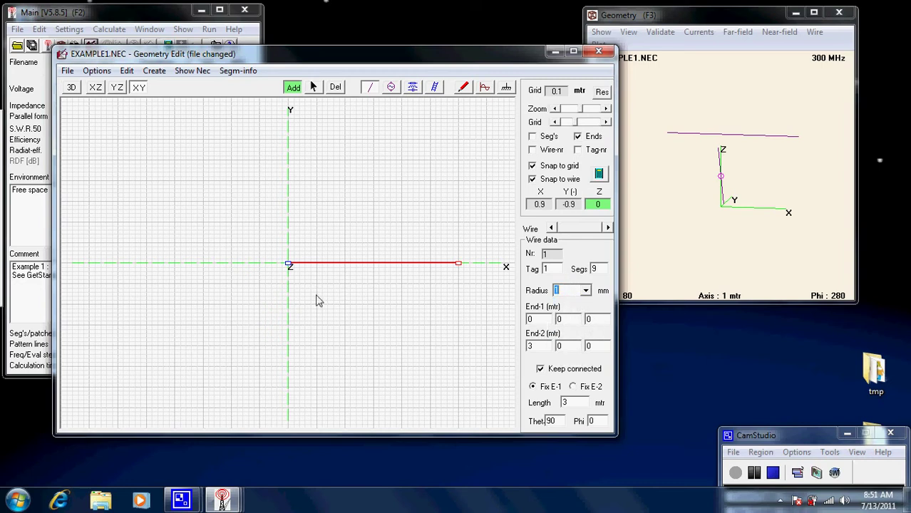
pyautogui.click(290, 265)
pyautogui.click(459, 266)
pyautogui.click(71, 87)
pyautogui.moveTo(198, 258)
pyautogui.mouseDown()
pyautogui.moveTo(191, 196)
pyautogui.moveTo(191, 248)
pyautogui.moveTo(207, 255)
pyautogui.mouseUp()
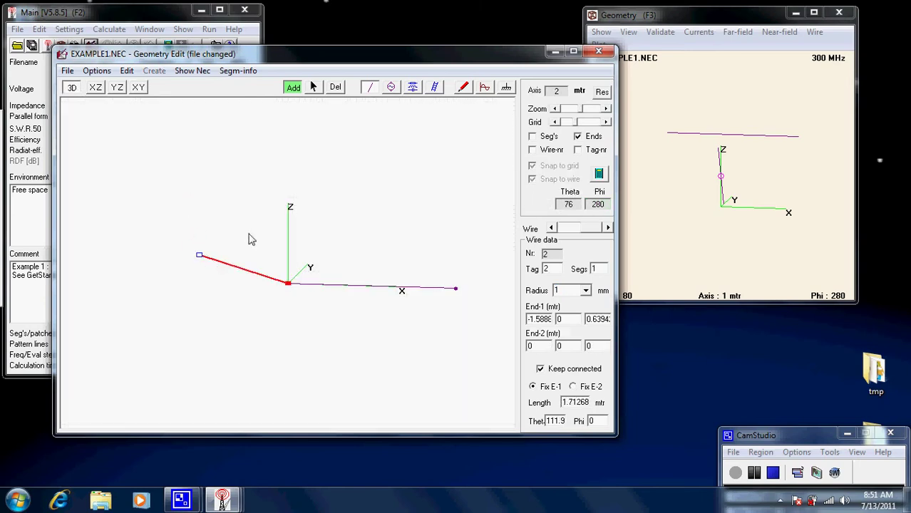
pyautogui.click(314, 88)
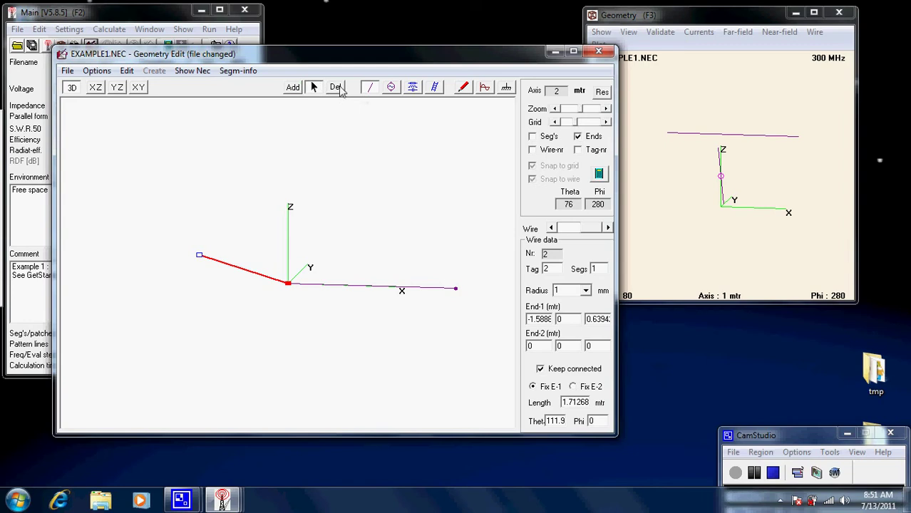
pyautogui.click(336, 87)
# - Move wire 1 up in the XZ plane to Z = 4 m, with ends at (0, 0, 4) and (3, 0, 4)
pyautogui.moveTo(338, 327)
pyautogui.mouseDown()
pyautogui.moveTo(344, 295)
pyautogui.moveTo(252, 281)
pyautogui.moveTo(185, 324)
pyautogui.moveTo(183, 345)
pyautogui.moveTo(134, 276)
pyautogui.moveTo(284, 292)
pyautogui.moveTo(343, 327)
pyautogui.moveTo(358, 325)
pyautogui.moveTo(315, 297)
pyautogui.moveTo(295, 309)
pyautogui.moveTo(267, 307)
pyautogui.moveTo(270, 338)
pyautogui.moveTo(193, 288)
pyautogui.moveTo(331, 320)
pyautogui.mouseUp()
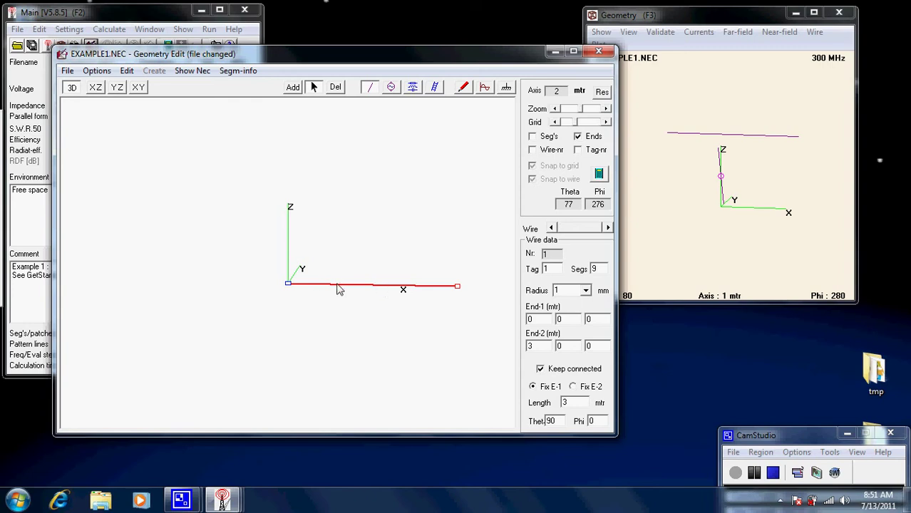
pyautogui.click(96, 87)
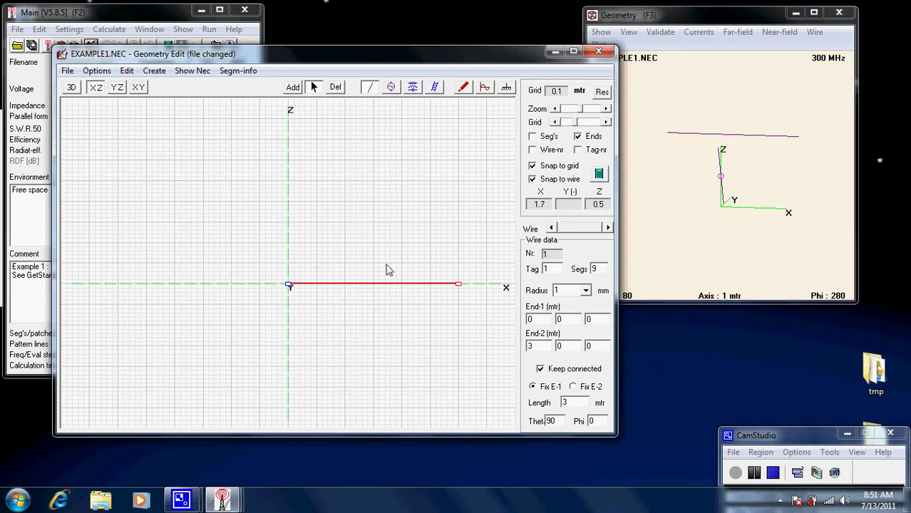
pyautogui.moveTo(371, 289); pyautogui.dragTo(374, 126)
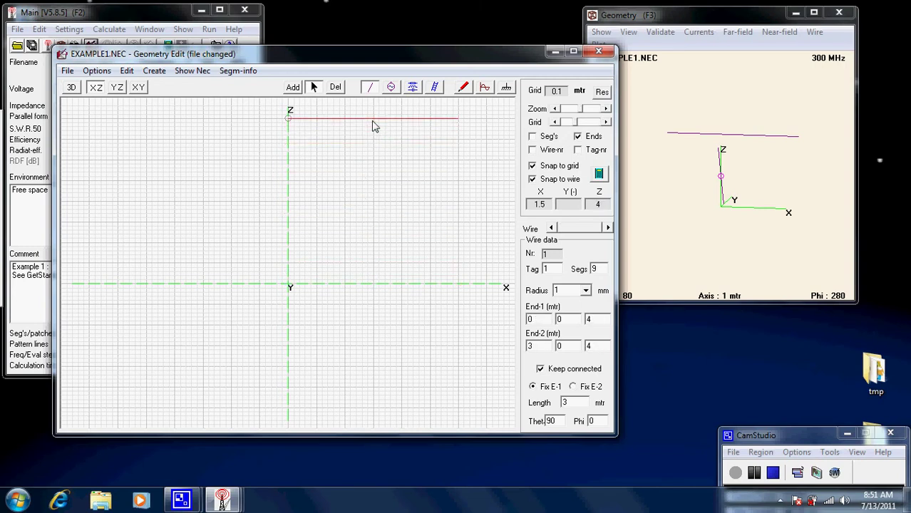
# - Select wire 1 and inspect it in a rotated 3D view
pyautogui.moveTo(372, 122); pyautogui.dragTo(372, 120)
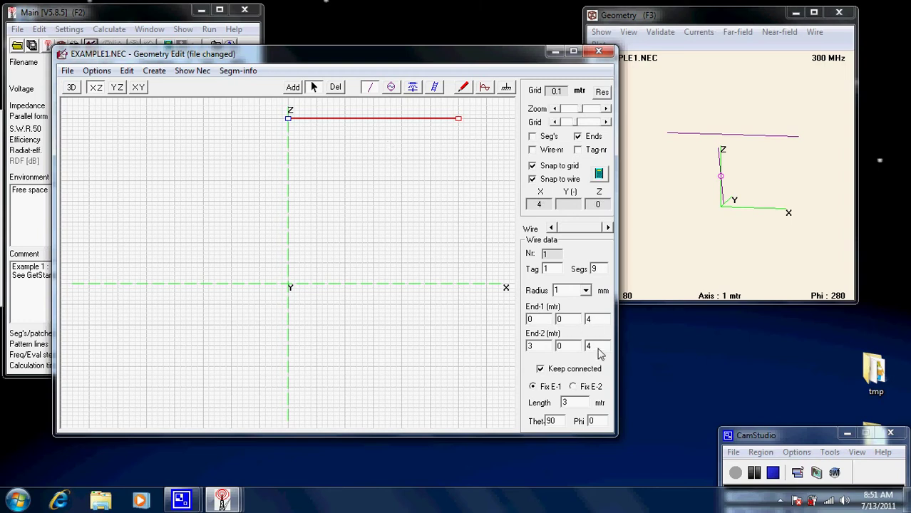
pyautogui.click(73, 87)
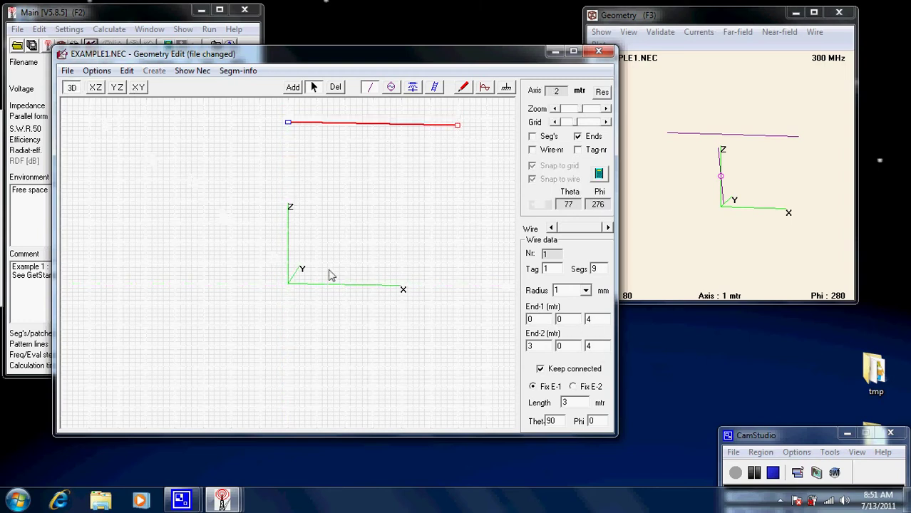
pyautogui.moveTo(398, 256); pyautogui.dragTo(370, 252)
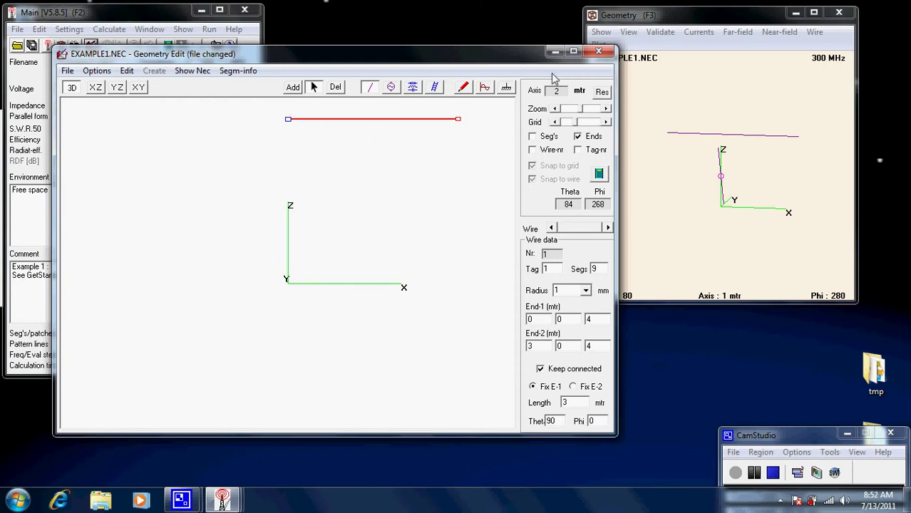
# - Add a voltage source to the middle of wire 1, on segment 5
pyautogui.click(392, 87)
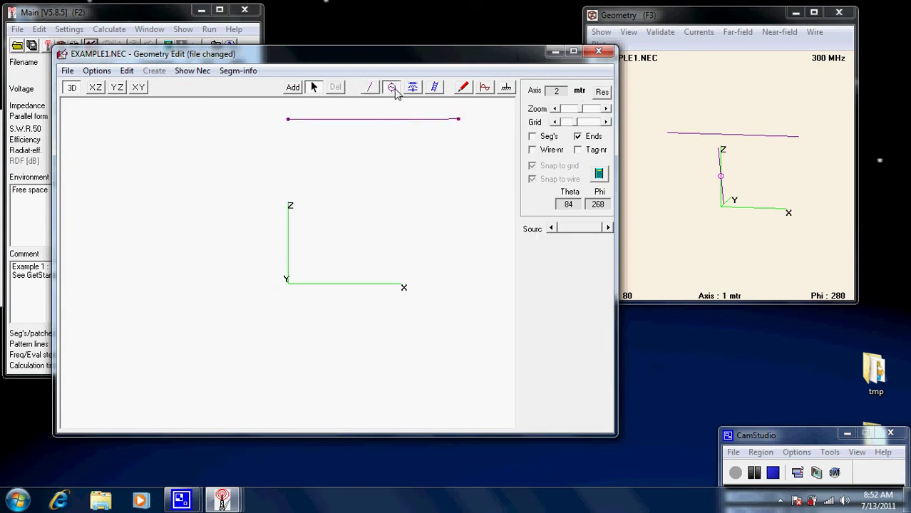
pyautogui.click(293, 87)
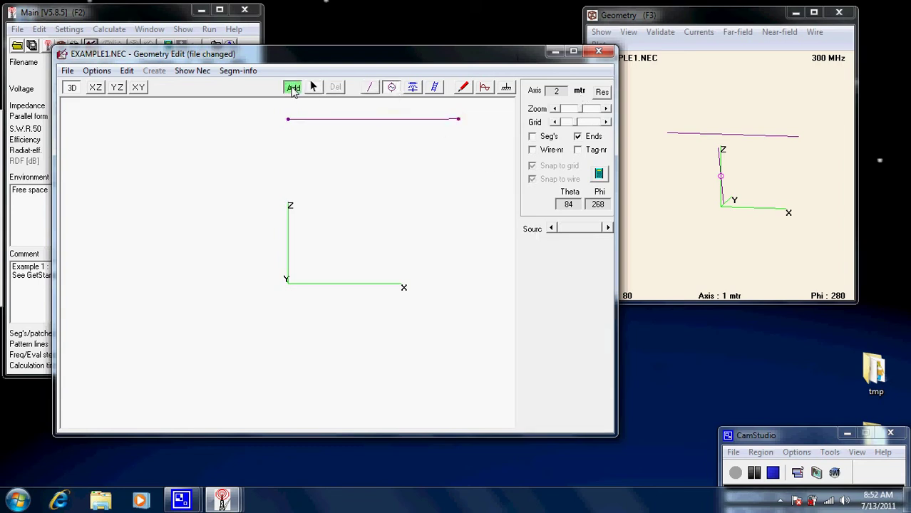
pyautogui.click(374, 121)
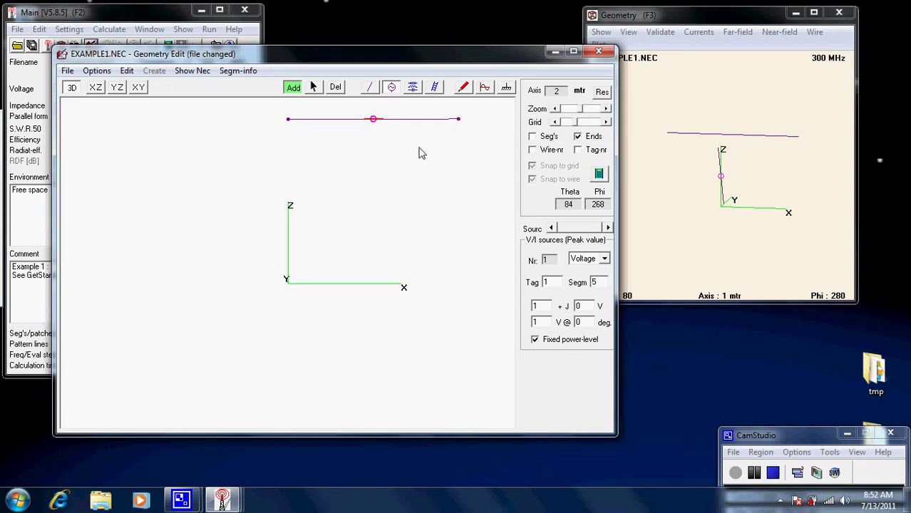
# - Try moving the voltage source along wire 1 and open its segment number for editing
pyautogui.click(391, 119)
pyautogui.click(335, 87)
pyautogui.click(314, 87)
pyautogui.moveTo(375, 124); pyautogui.dragTo(396, 122)
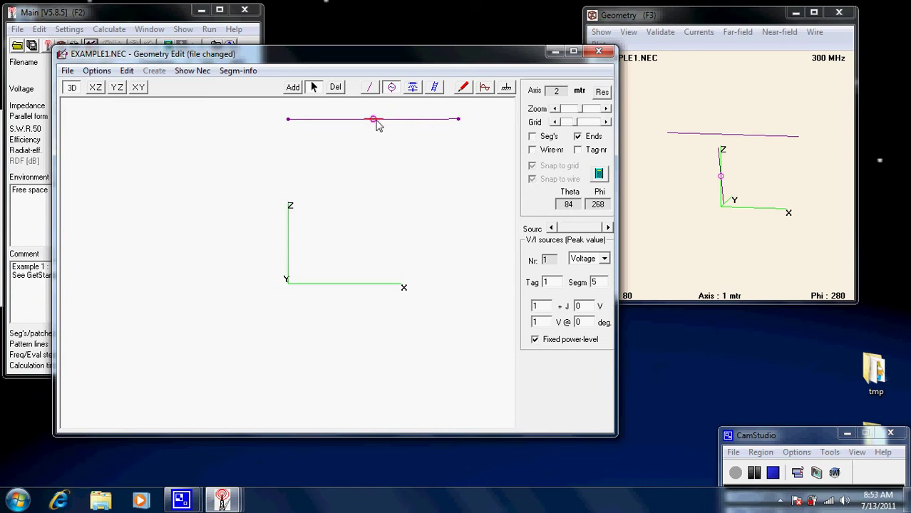
pyautogui.doubleClick(600, 283)
pyautogui.click(394, 198)
# - Set the model's frequency to 50 MHz, keeping the extended thin-wire kernel enabled
pyautogui.click(488, 89)
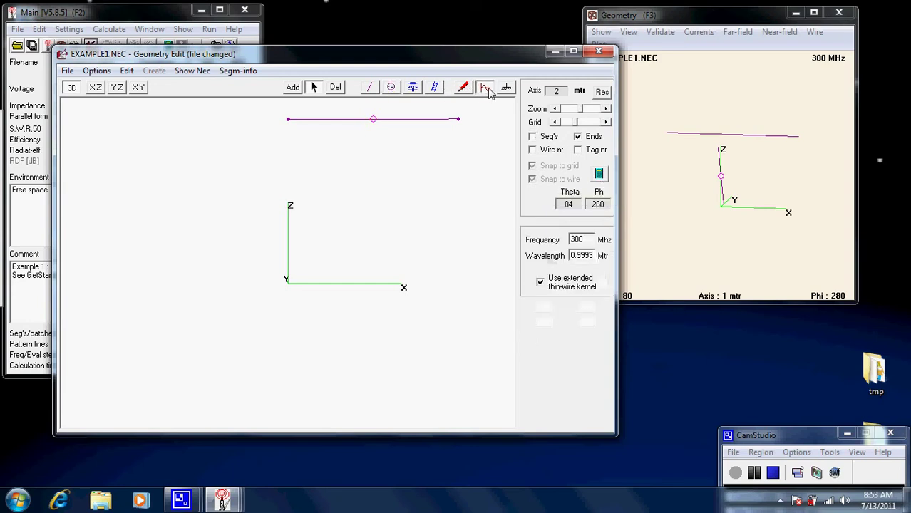
pyautogui.doubleClick(588, 242)
pyautogui.click(298, 91)
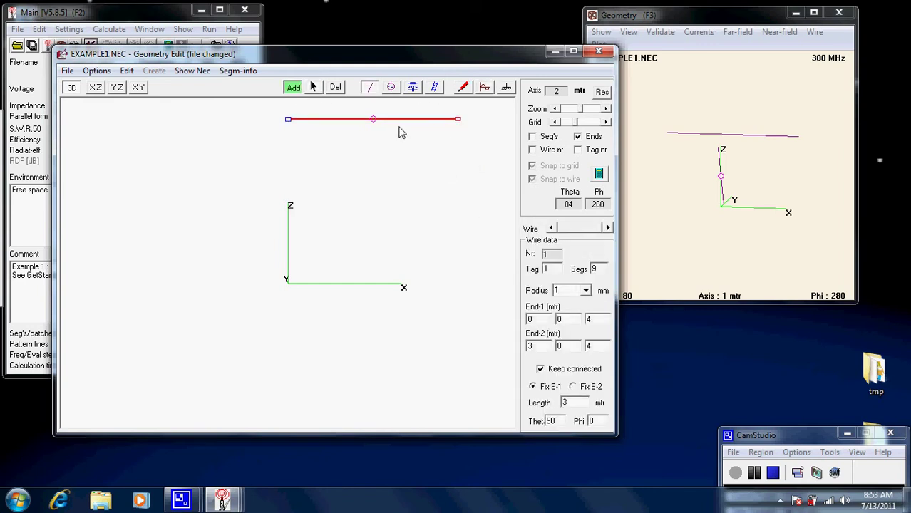
pyautogui.click(485, 89)
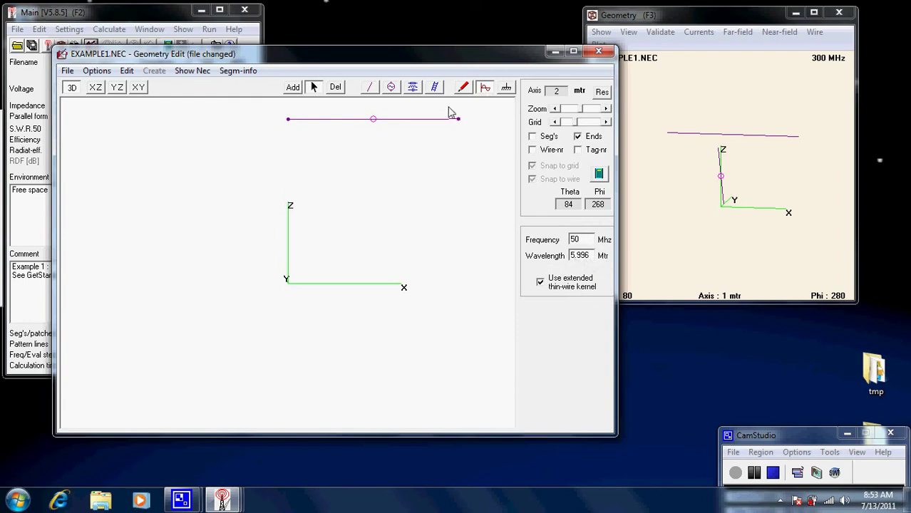
# - Generate the full 50 MHz far-field pattern at 5 degree resolution and compare its horizontal and vertical planes
pyautogui.click(598, 174)
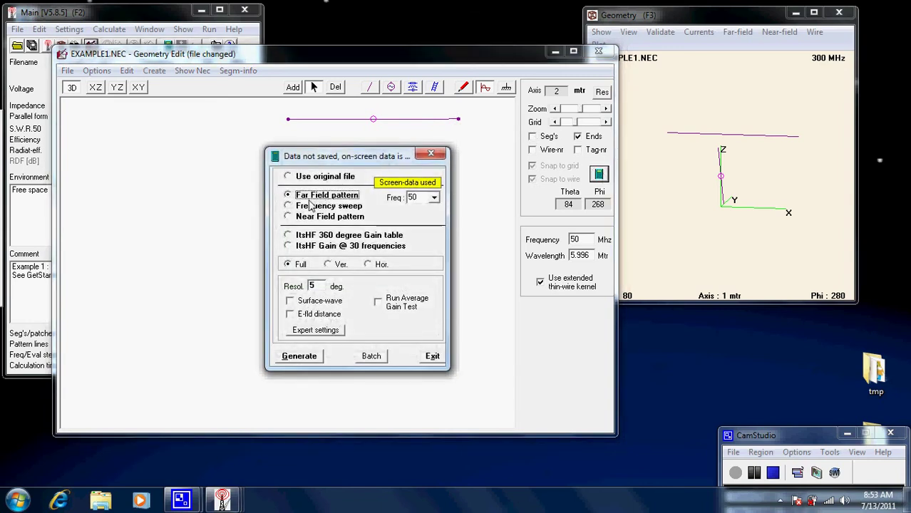
pyautogui.click(313, 355)
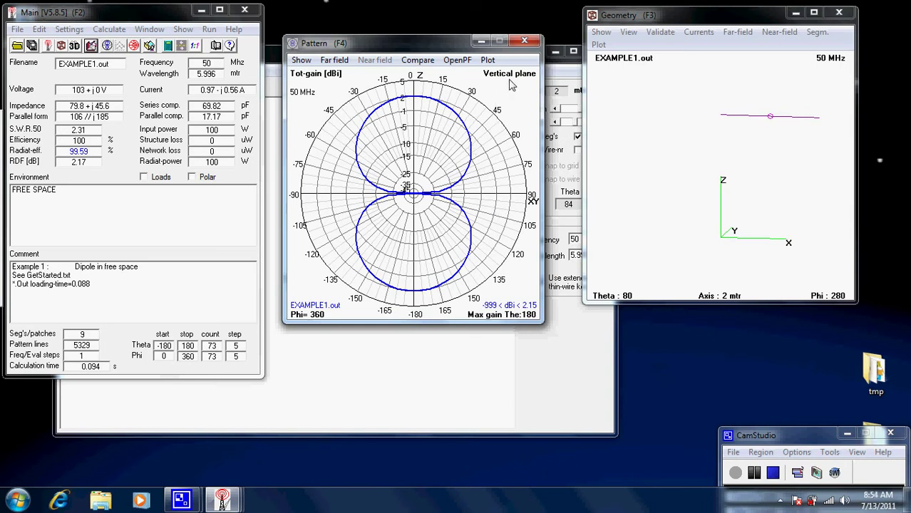
pyautogui.press('space')
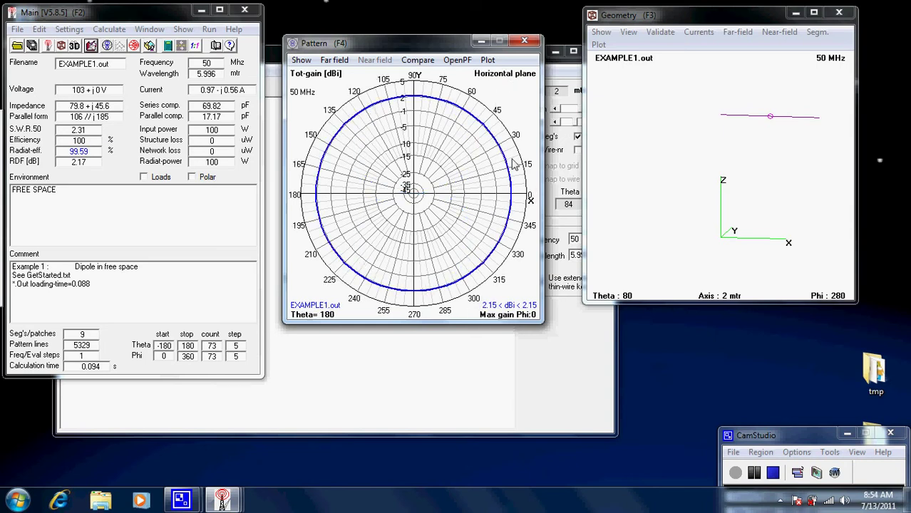
pyautogui.press('space')
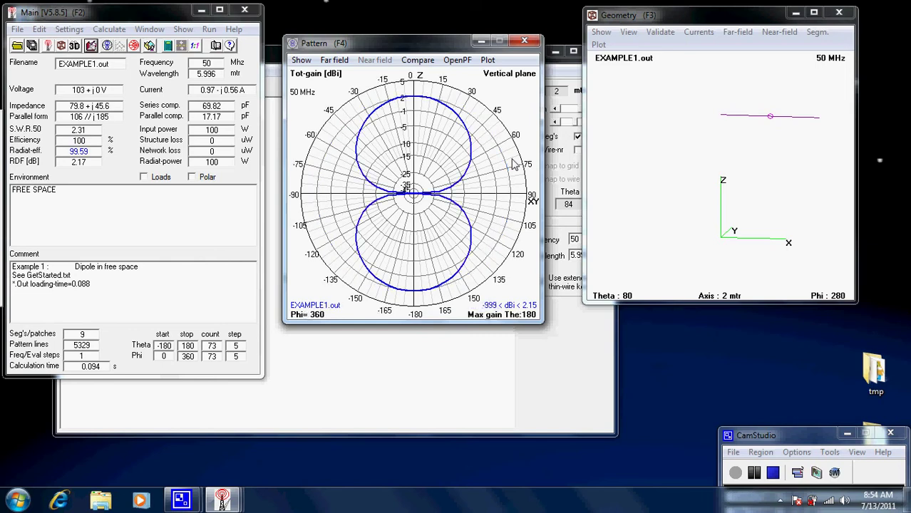
# - Return to the geometry editor and set the ground type to Real ground with Rocky, steep hills soil
pyautogui.click(450, 365)
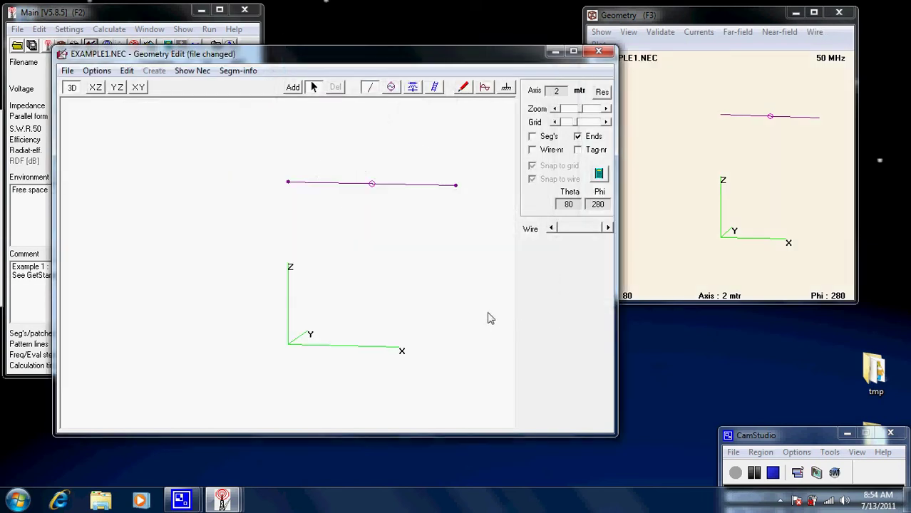
pyautogui.click(505, 90)
pyautogui.click(603, 243)
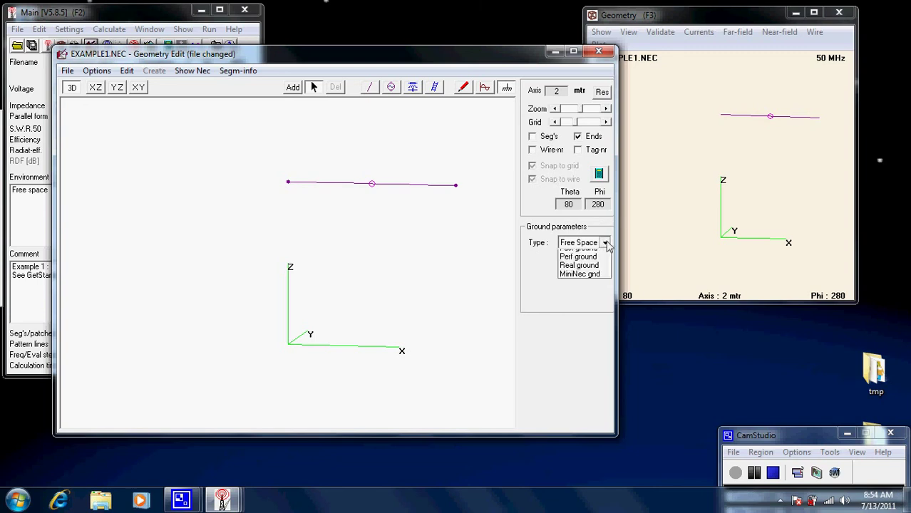
pyautogui.click(586, 280)
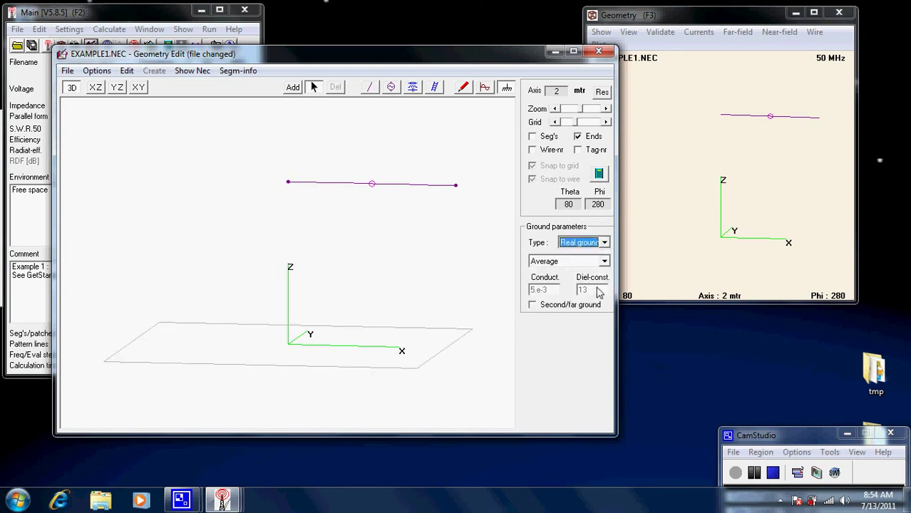
pyautogui.click(604, 261)
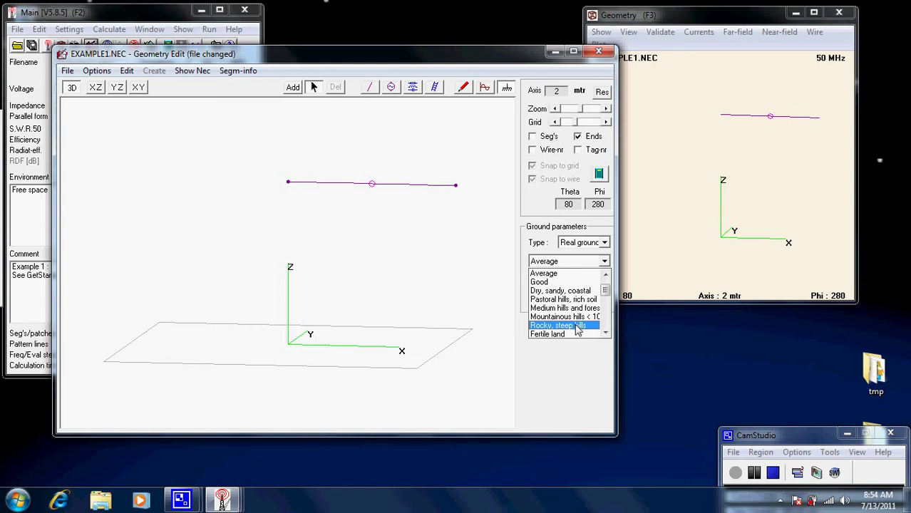
pyautogui.click(577, 326)
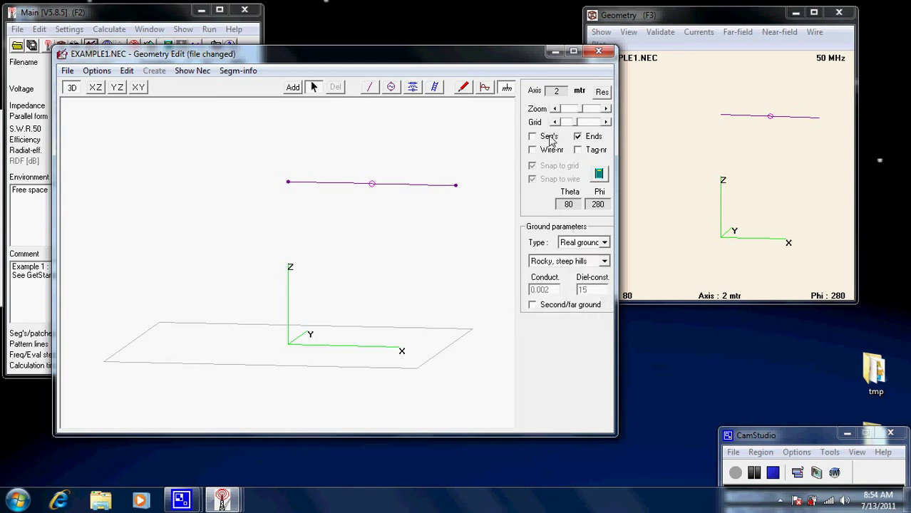
# - Generate the 50 MHz far-field pattern over the real ground and compare its vertical and horizontal planes
pyautogui.click(598, 174)
pyautogui.click(300, 355)
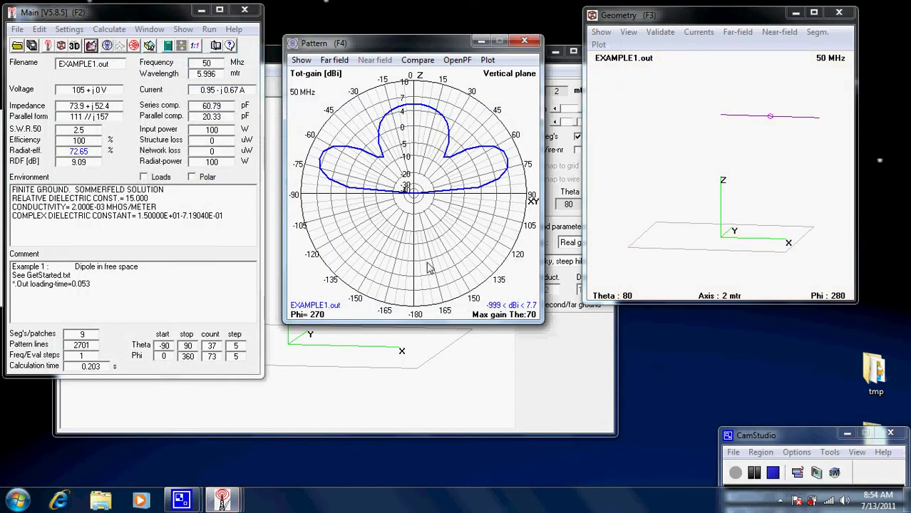
pyautogui.press('h')
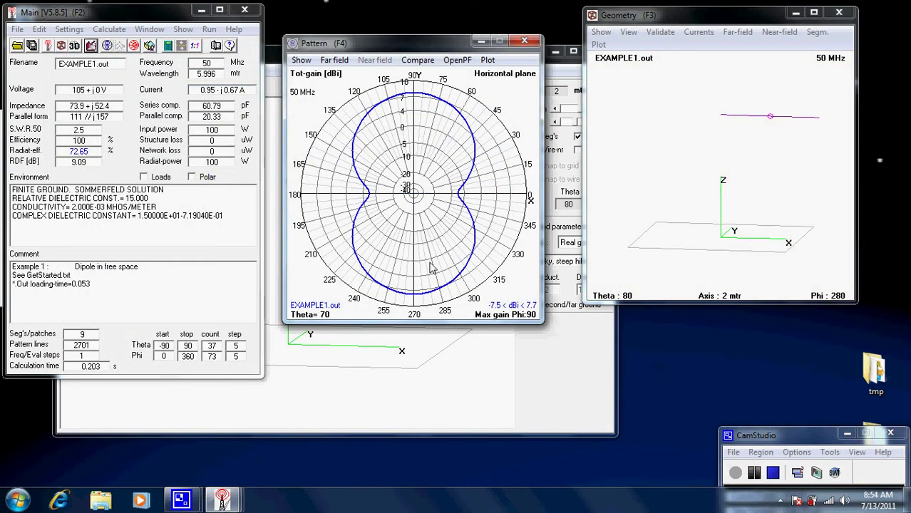
pyautogui.press('v')
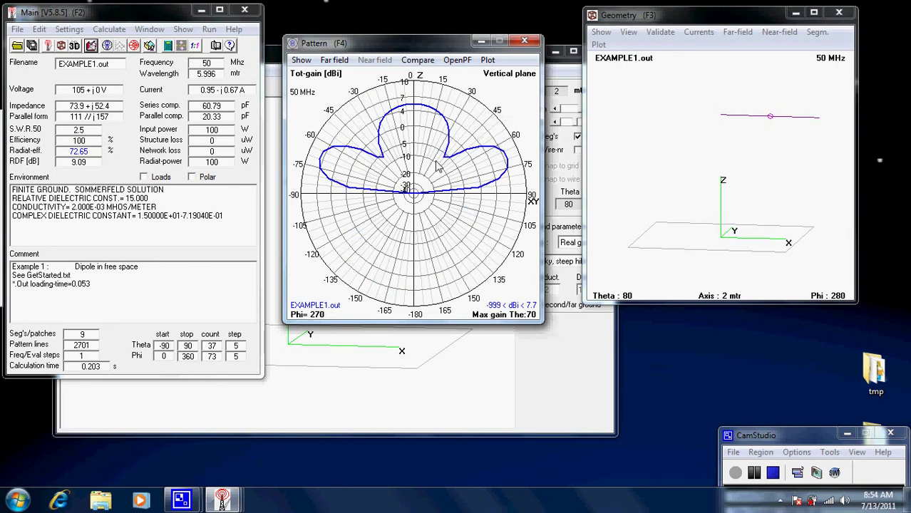
pyautogui.press('h')
# - Examine gain and beamwidth on the pattern lobes, including the horizontal slice at Theta 65, ending in the vertical plane
pyautogui.click(506, 178)
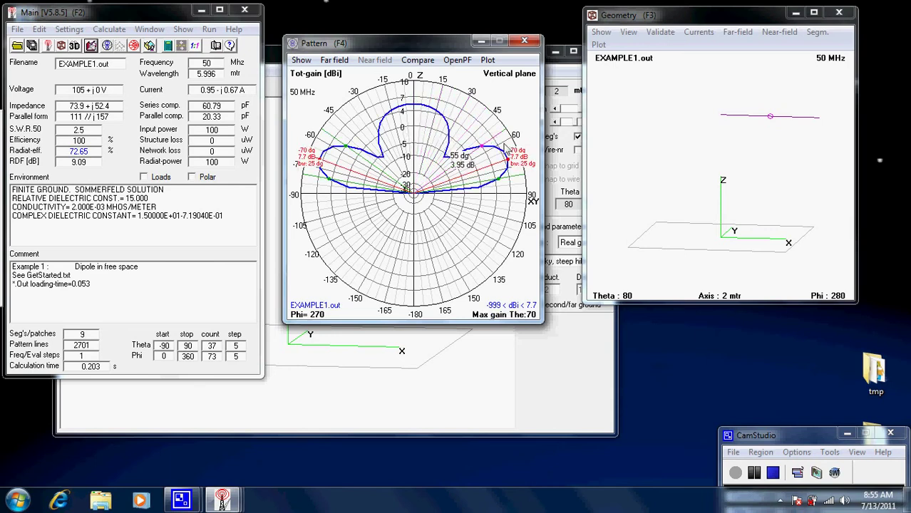
pyautogui.click(419, 198)
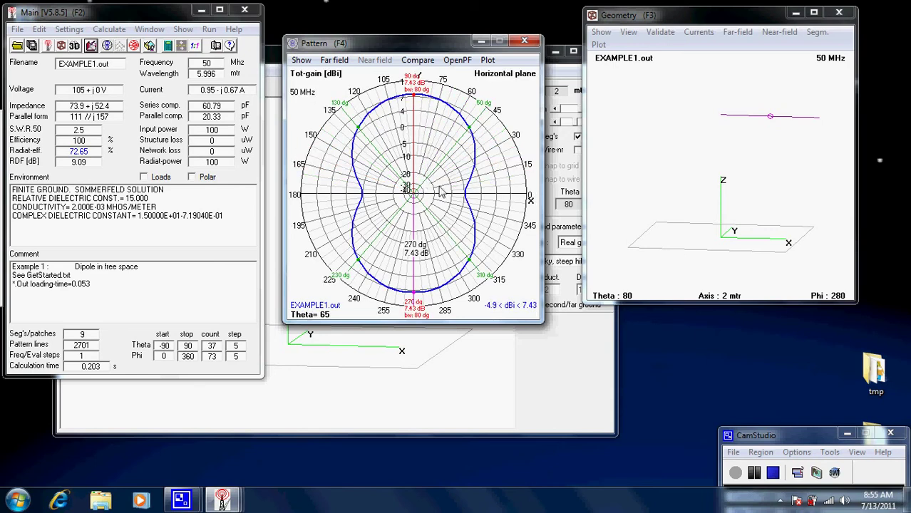
pyautogui.click(443, 197)
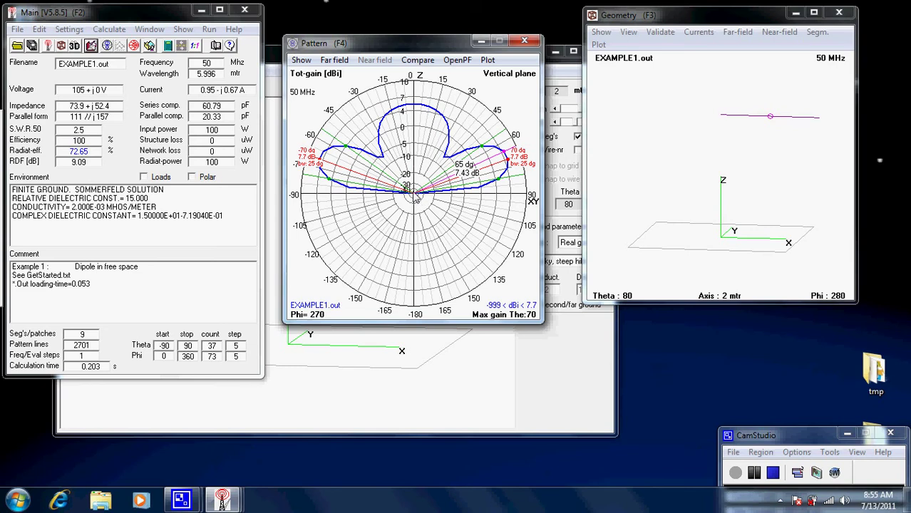
pyautogui.click(421, 206)
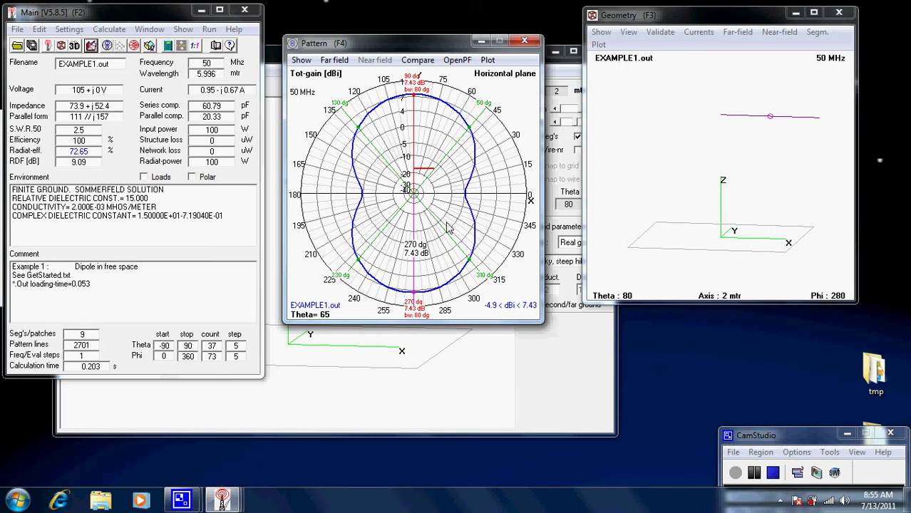
pyautogui.press('v')
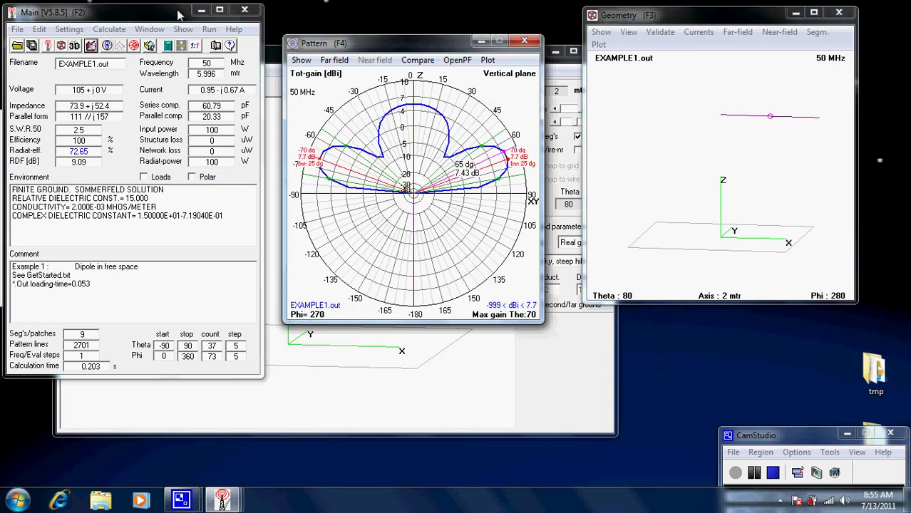
# - Return to the geometry editor, save EXAMPLE1.NEC and close the editor
pyautogui.click(480, 423)
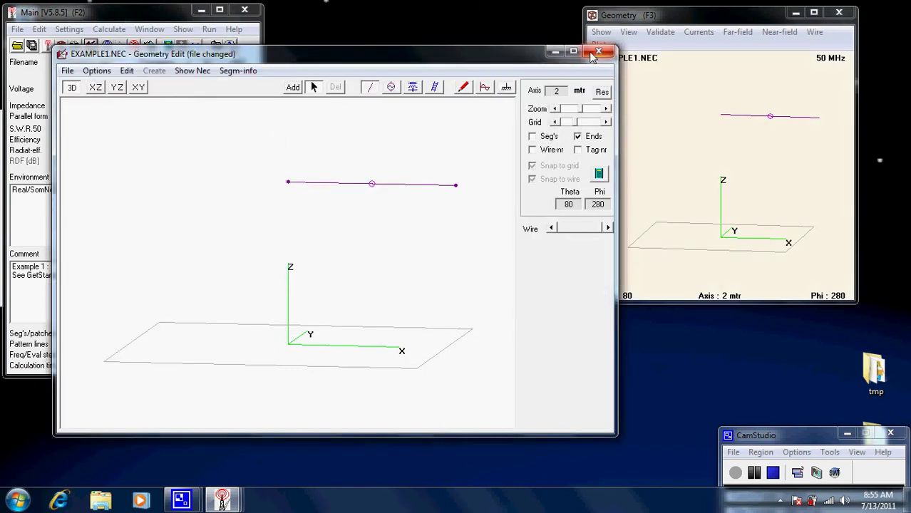
pyautogui.click(67, 74)
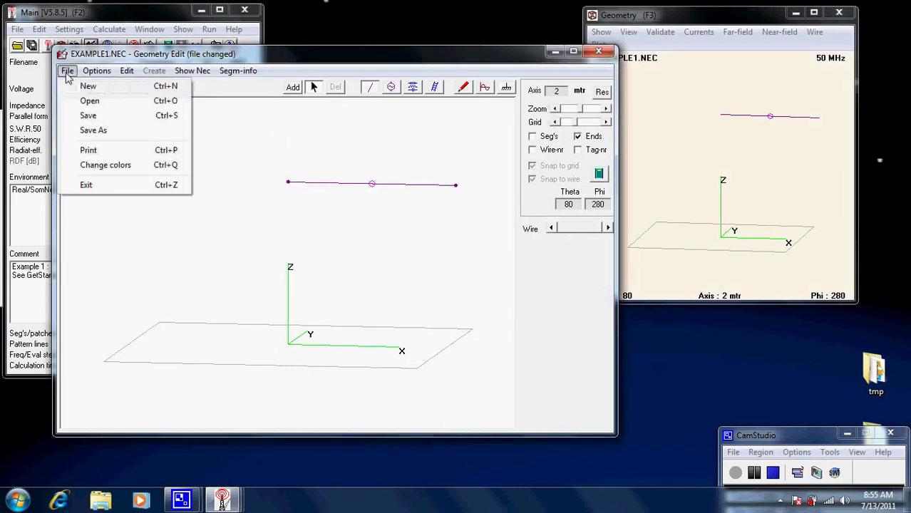
pyautogui.click(89, 116)
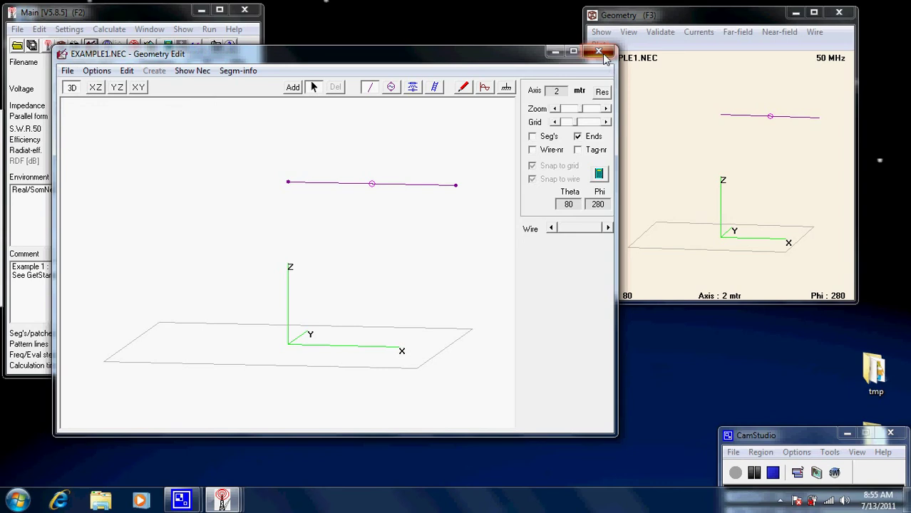
pyautogui.click(599, 51)
# - Make NEC editor (new) the default editor, open EXAMPLE1.NEC in it and show its symbols sheet
pyautogui.click(72, 30)
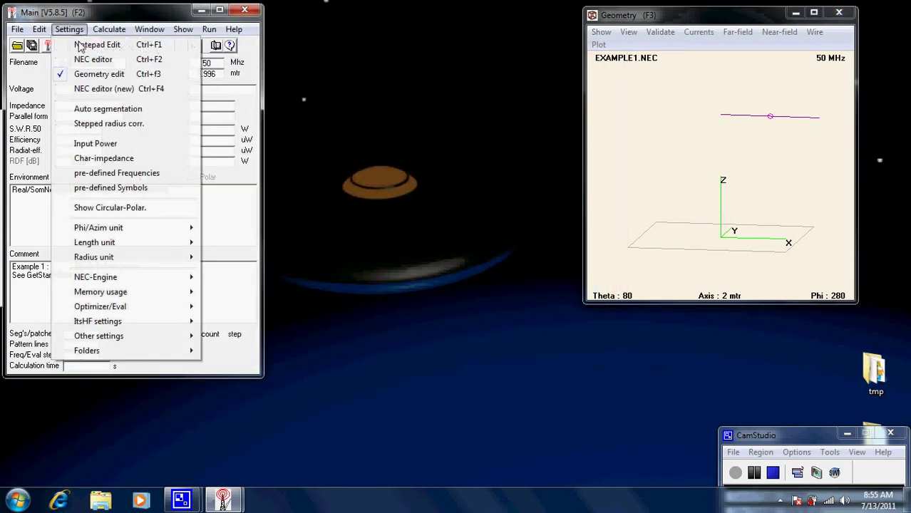
pyautogui.click(100, 88)
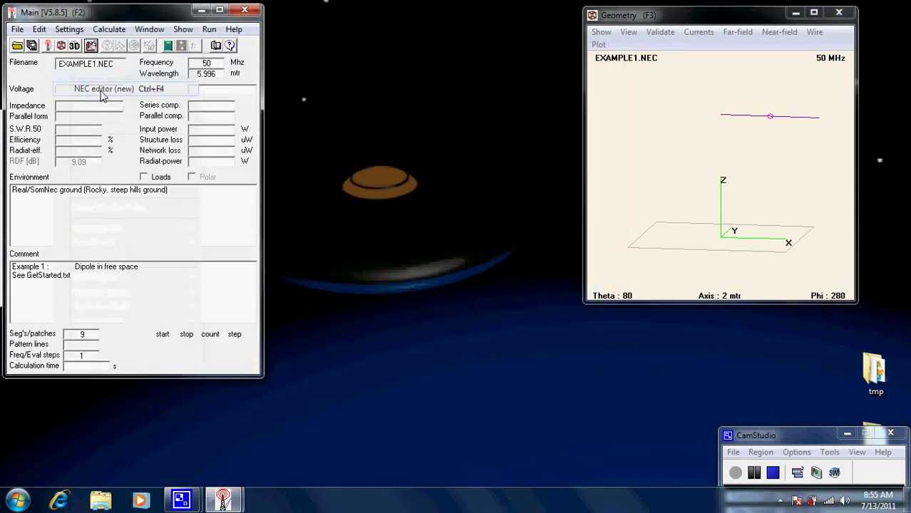
pyautogui.click(79, 31)
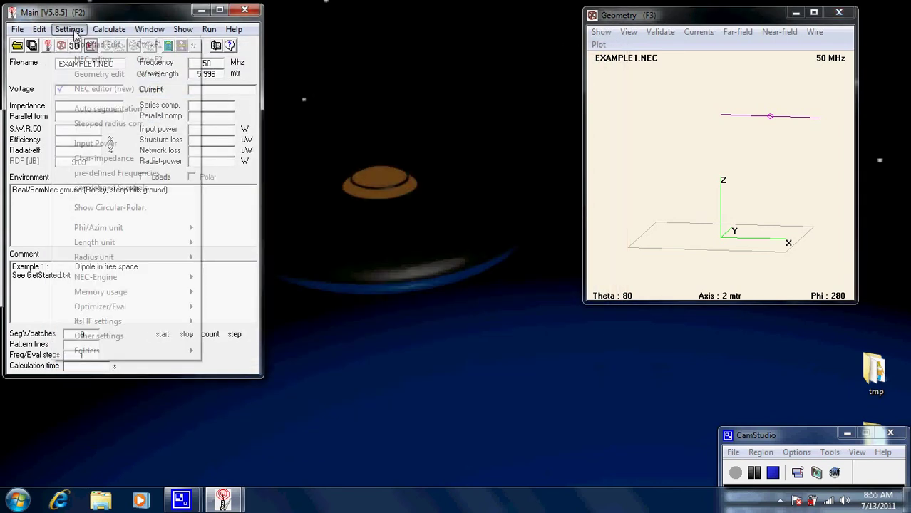
pyautogui.click(89, 31)
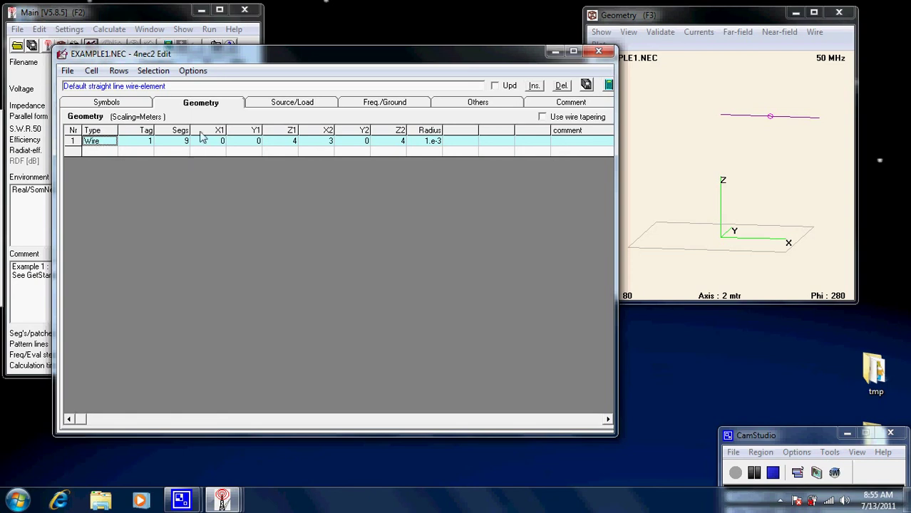
pyautogui.click(127, 106)
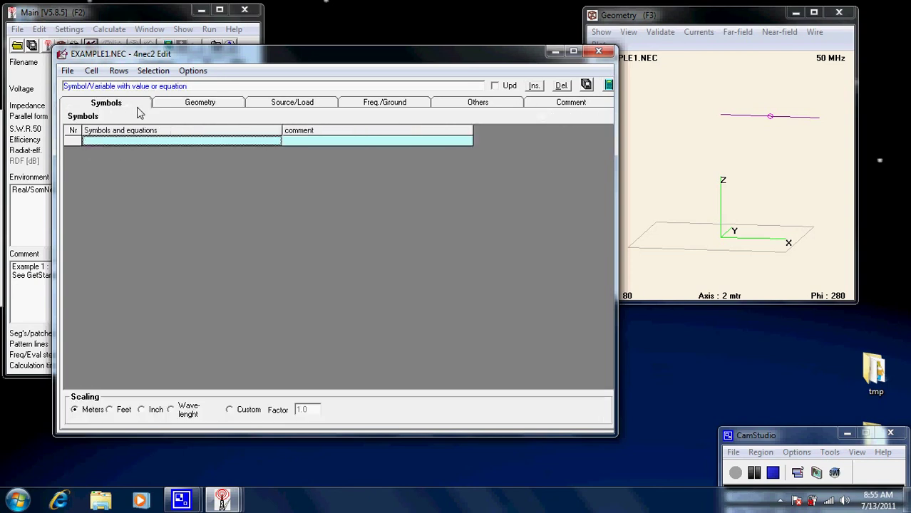
# - Review EXAMPLE1.NEC's geometry, source/load, frequency/ground, other-options and comment sheets, including the environment and main ground type choices
pyautogui.click(192, 105)
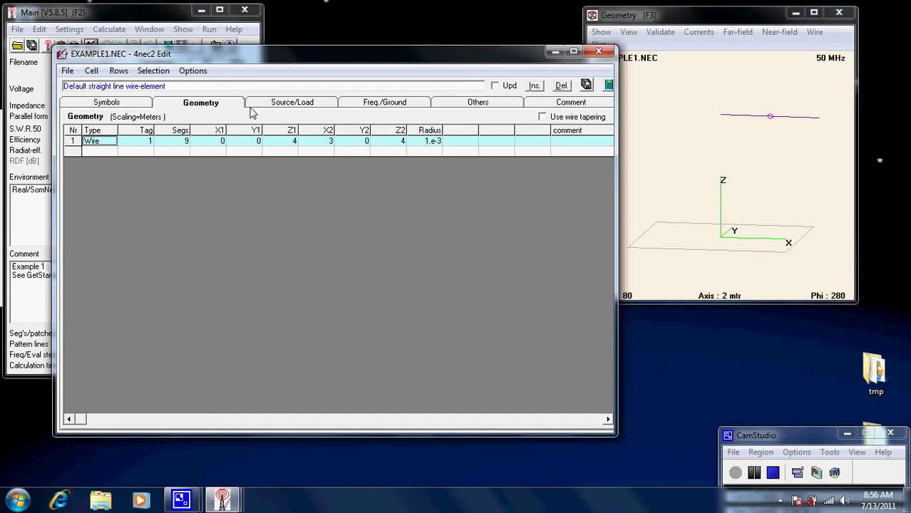
pyautogui.click(285, 106)
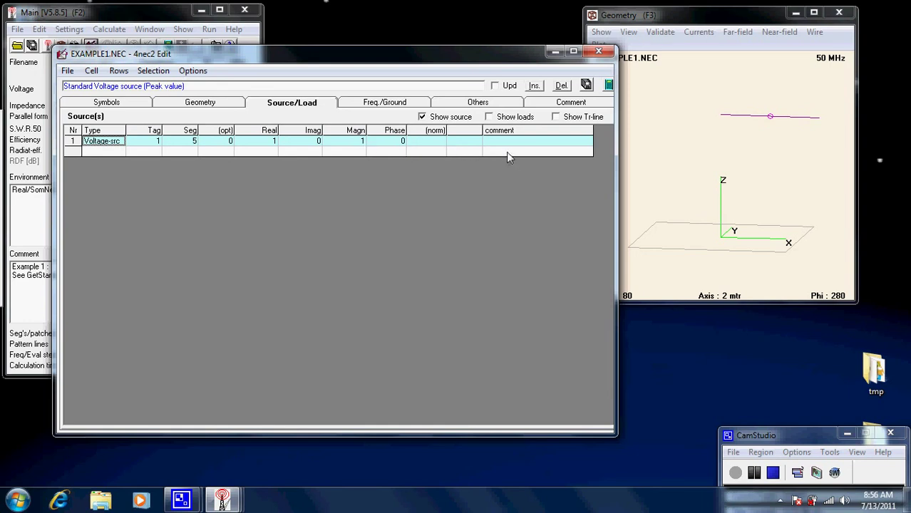
pyautogui.click(391, 105)
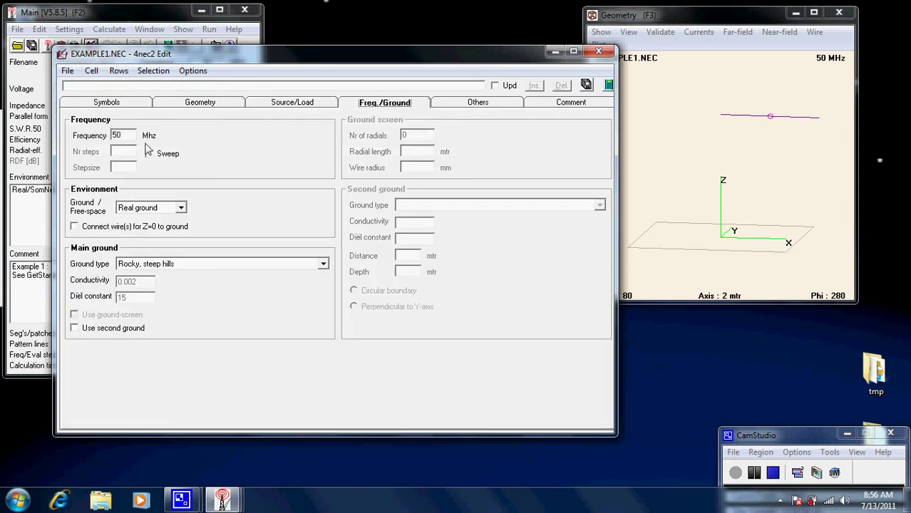
pyautogui.click(181, 208)
pyautogui.click(182, 210)
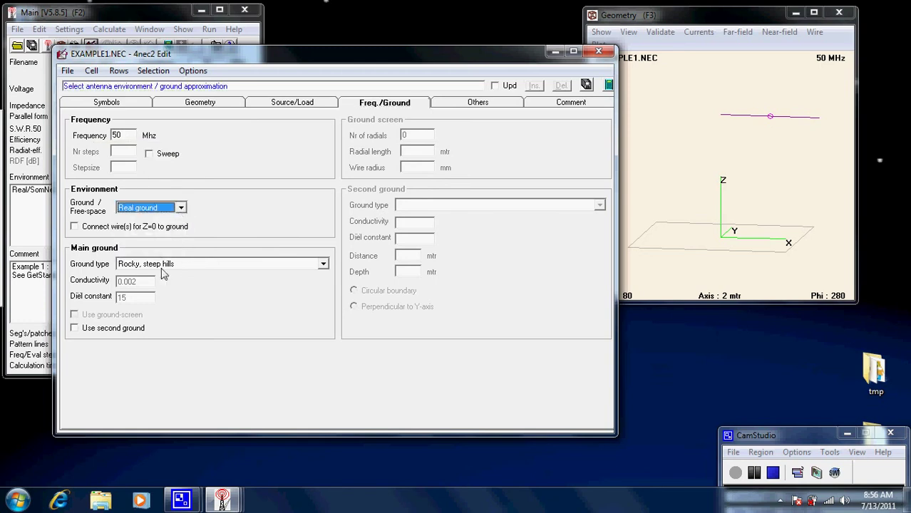
pyautogui.click(323, 265)
pyautogui.click(324, 265)
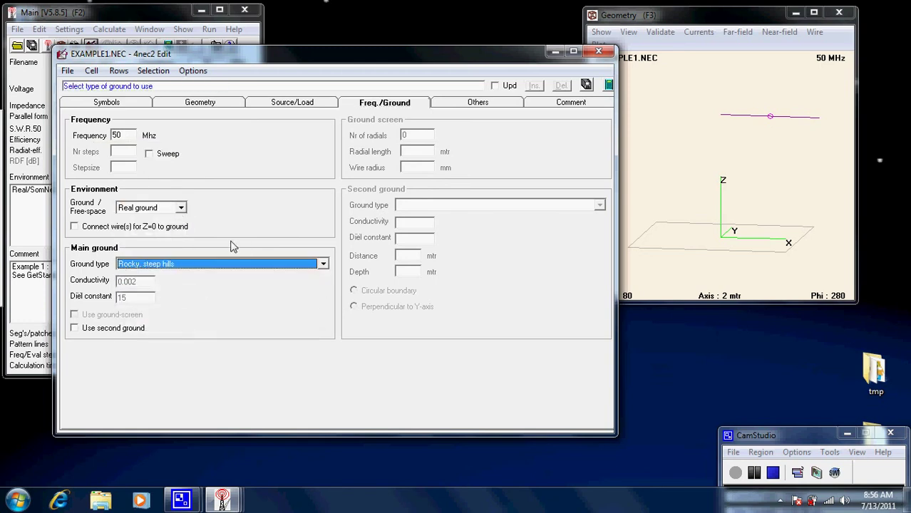
pyautogui.click(476, 107)
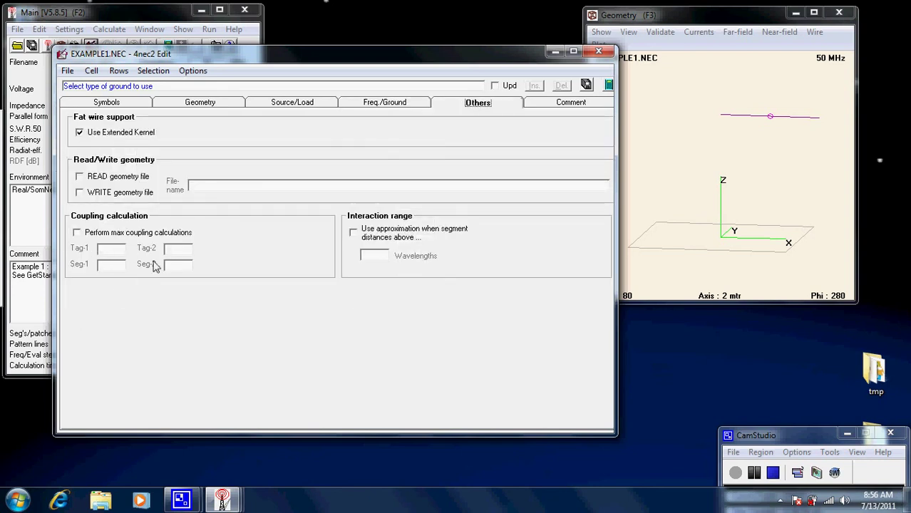
pyautogui.click(583, 107)
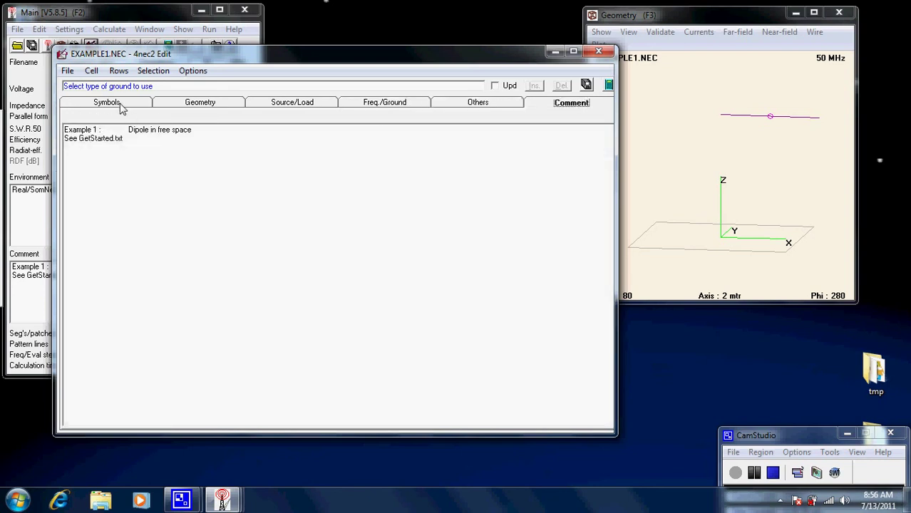
# - Add a second wire element in the geometry sheet with tag 2 and 9 segments
pyautogui.click(212, 106)
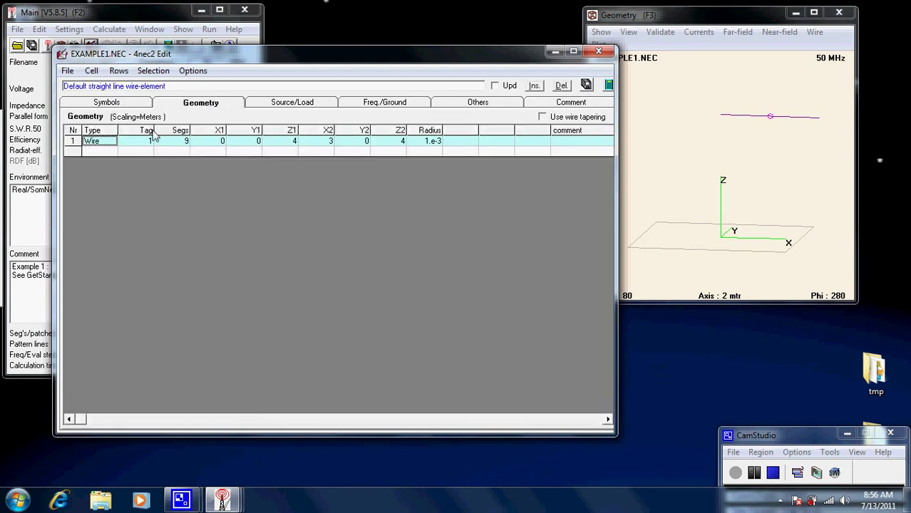
pyautogui.click(92, 153)
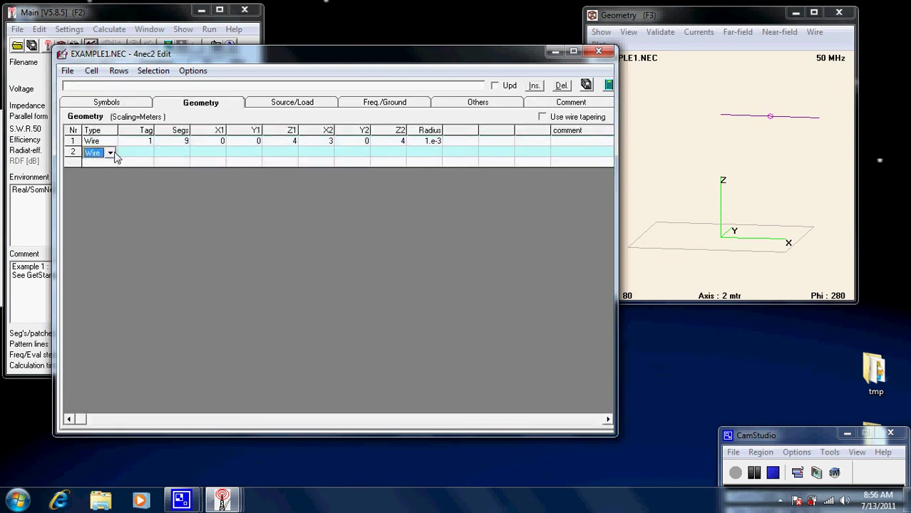
pyautogui.click(110, 153)
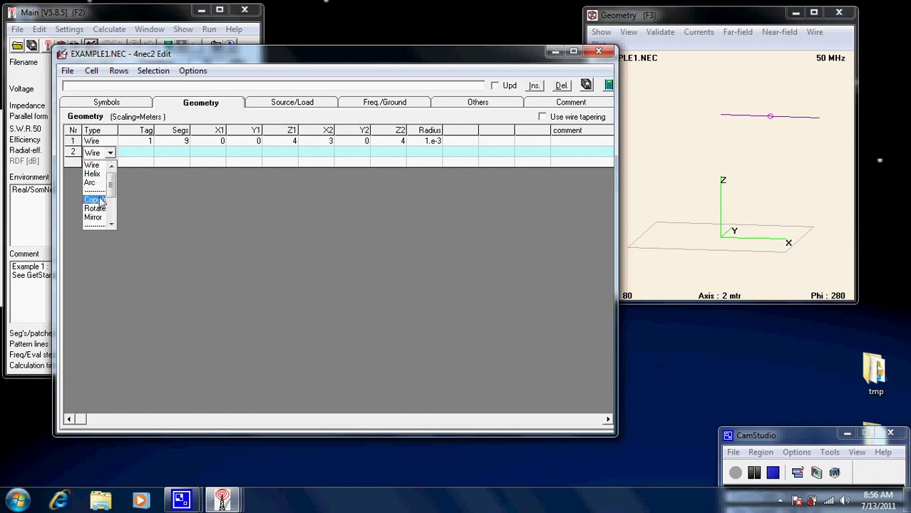
pyautogui.click(136, 153)
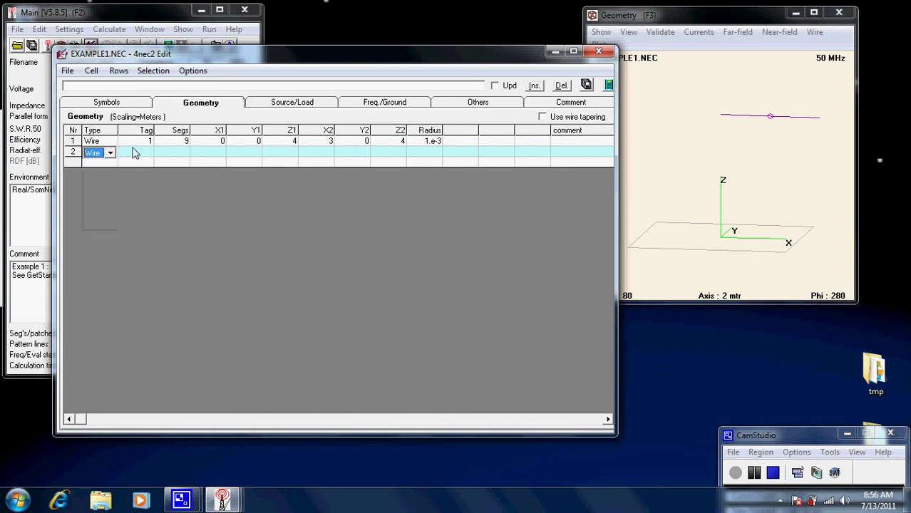
pyautogui.write('2')
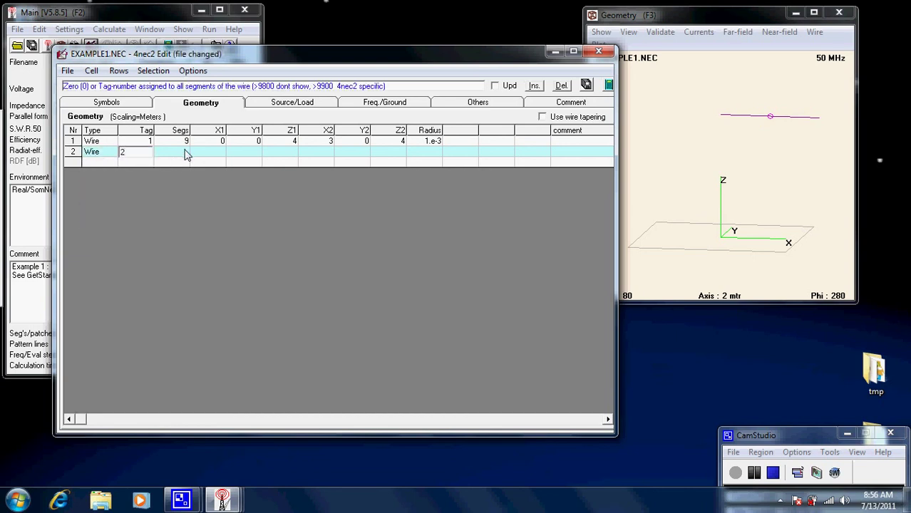
pyautogui.press('Tab')
pyautogui.write('9')
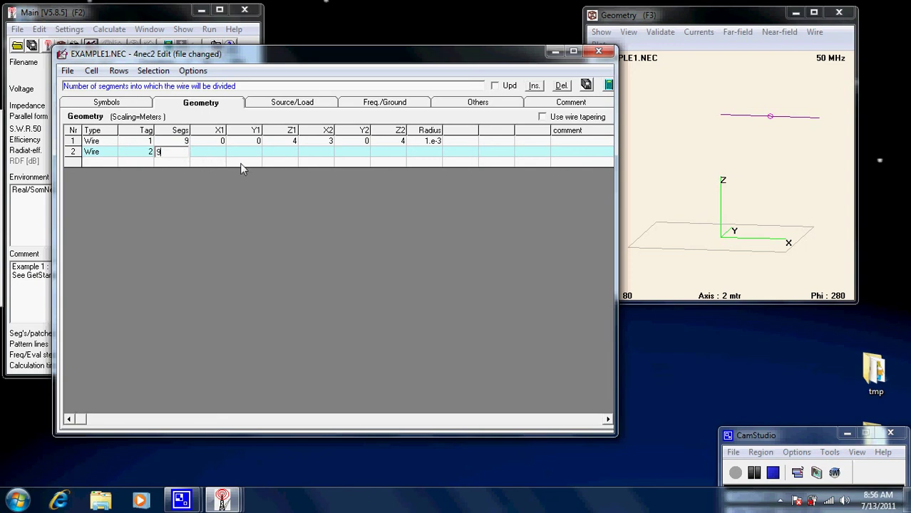
# - Set the second wire's first end to X1 = 1, Y1 = 1 and Z1 = 3
pyautogui.press('Tab')
pyautogui.write('1')
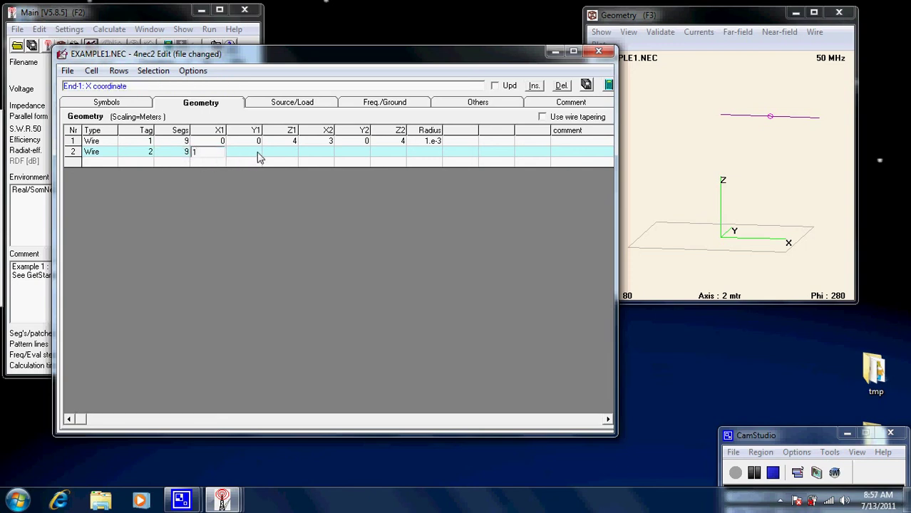
pyautogui.press('Tab')
pyautogui.write('1')
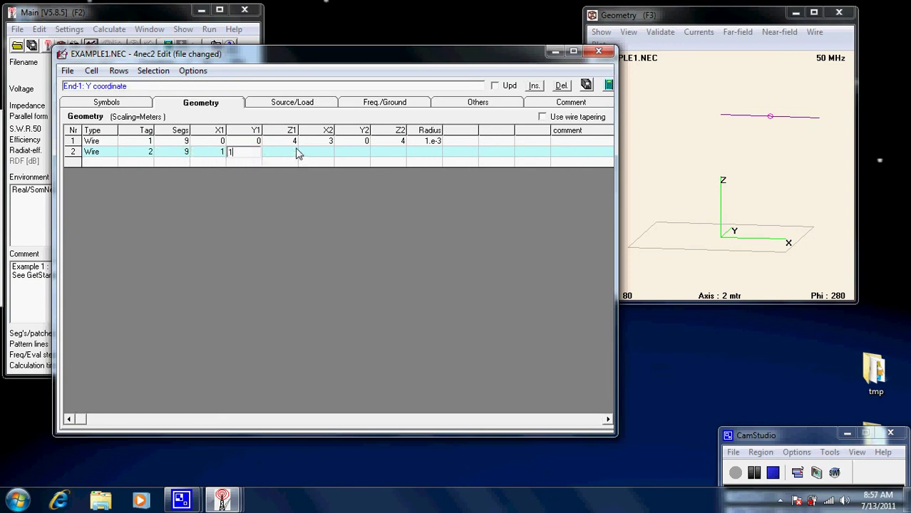
pyautogui.press('Tab')
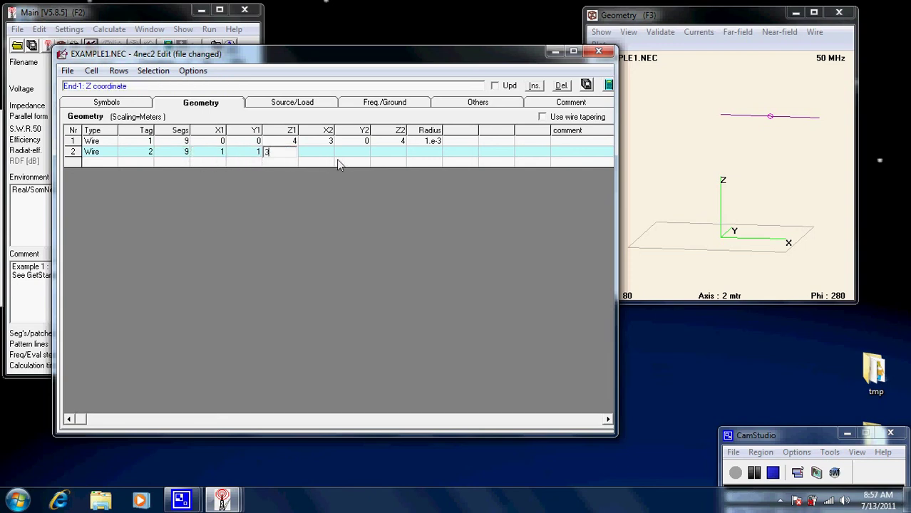
pyautogui.press('Tab')
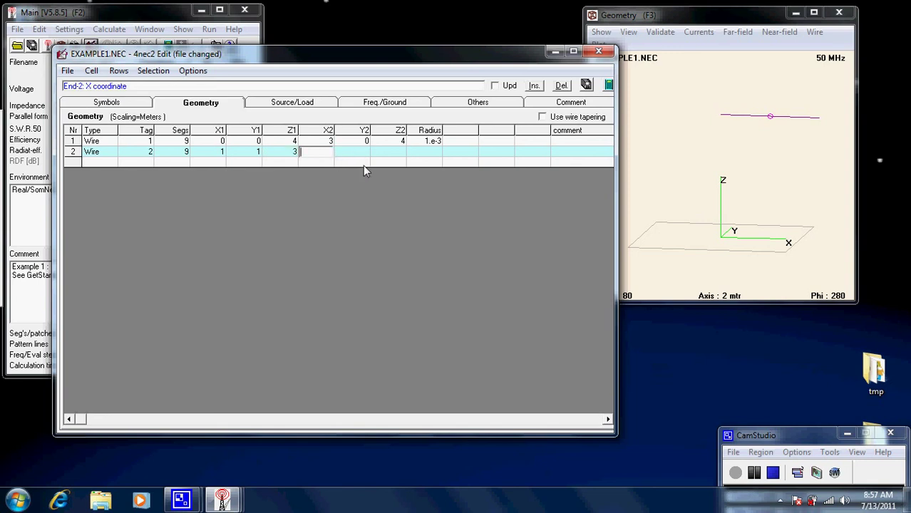
# - Set the second wire's other end to X2 = 5, Y2 = 5, Z2 = 5 and its radius to 1e-3
pyautogui.write('5')
pyautogui.press('Tab')
pyautogui.write('5')
pyautogui.press('Tab')
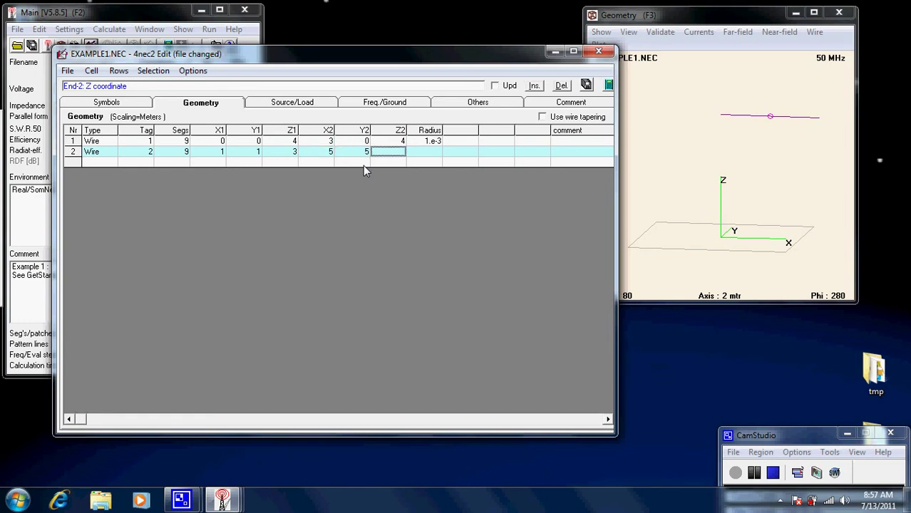
pyautogui.write('5')
pyautogui.click(425, 158)
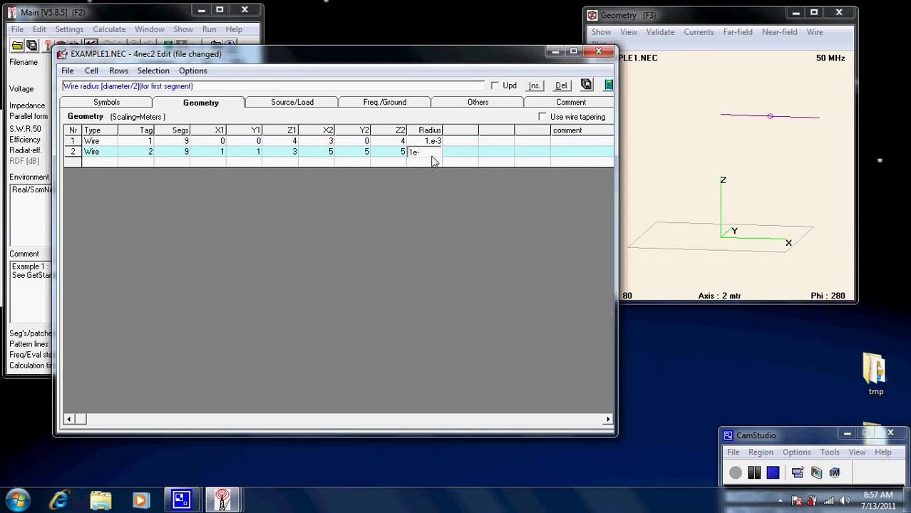
pyautogui.press('Return')
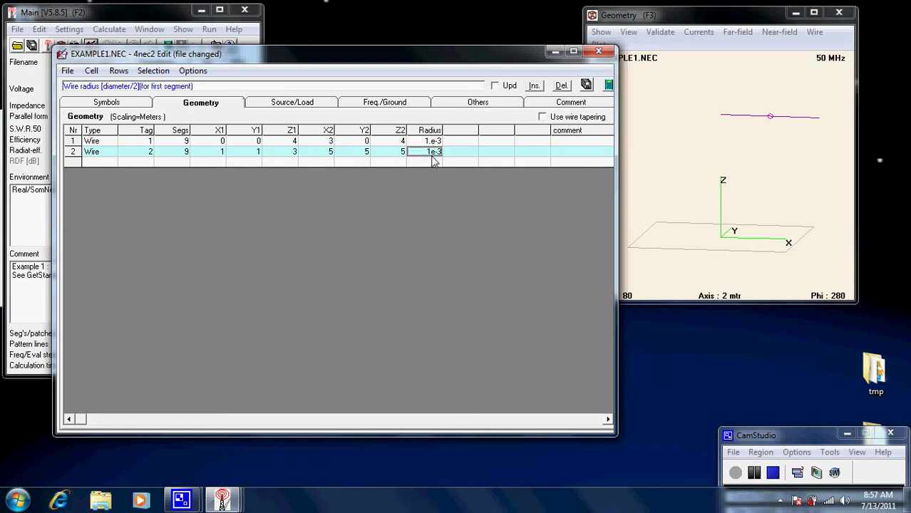
# - Save EXAMPLE1.NEC, generate the full 50 MHz far-field pattern at 5-degree resolution and inspect the two-wire geometry
pyautogui.click(587, 85)
pyautogui.click(608, 85)
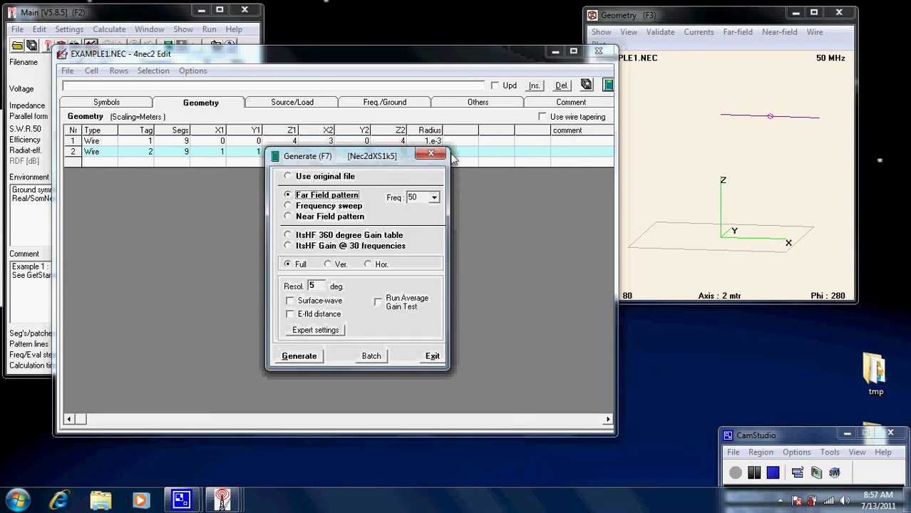
pyautogui.click(309, 354)
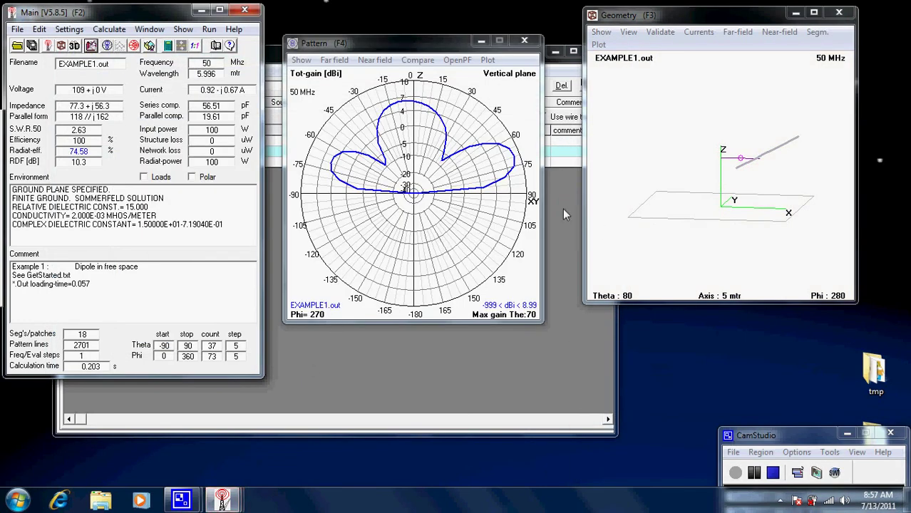
pyautogui.click(790, 178)
pyautogui.moveTo(793, 183); pyautogui.dragTo(676, 164)
# - Set the second wire's Z2 coordinate to the variable height1 and define the symbol height1=7
pyautogui.click(510, 346)
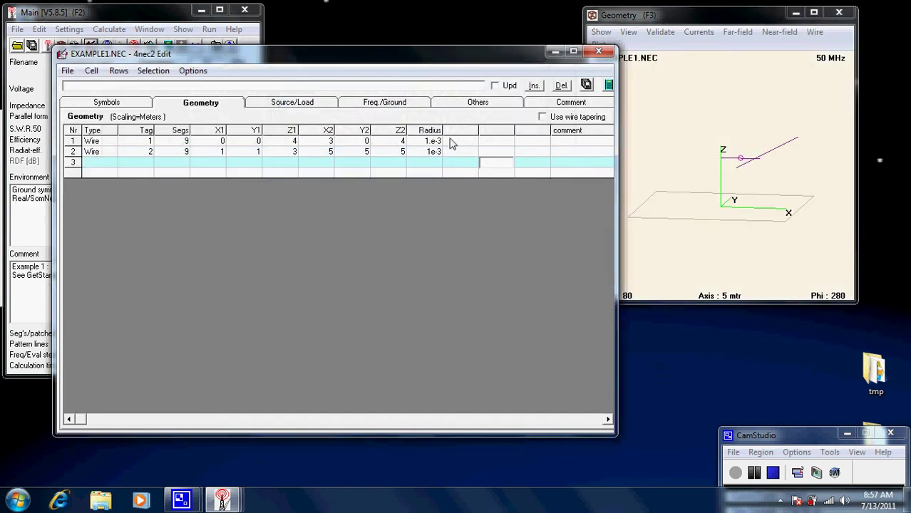
pyautogui.click(403, 153)
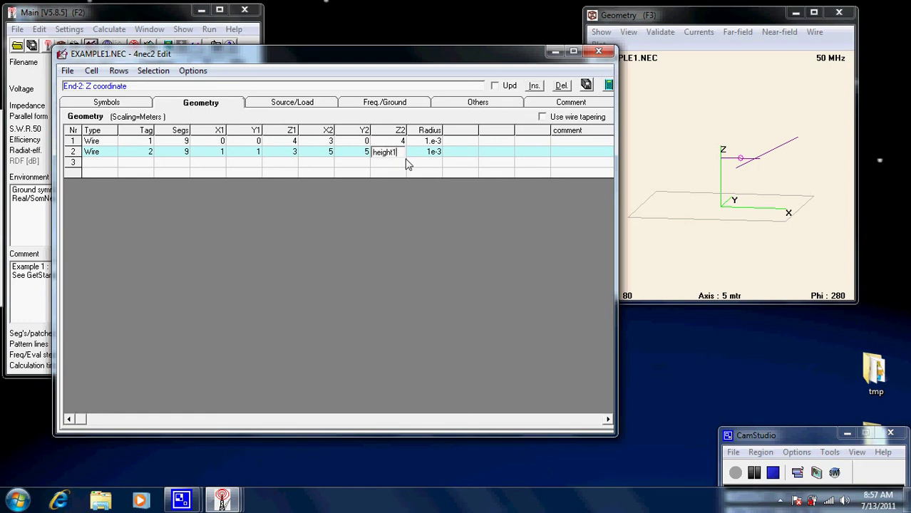
pyautogui.press('Return')
pyautogui.click(120, 104)
pyautogui.click(145, 145)
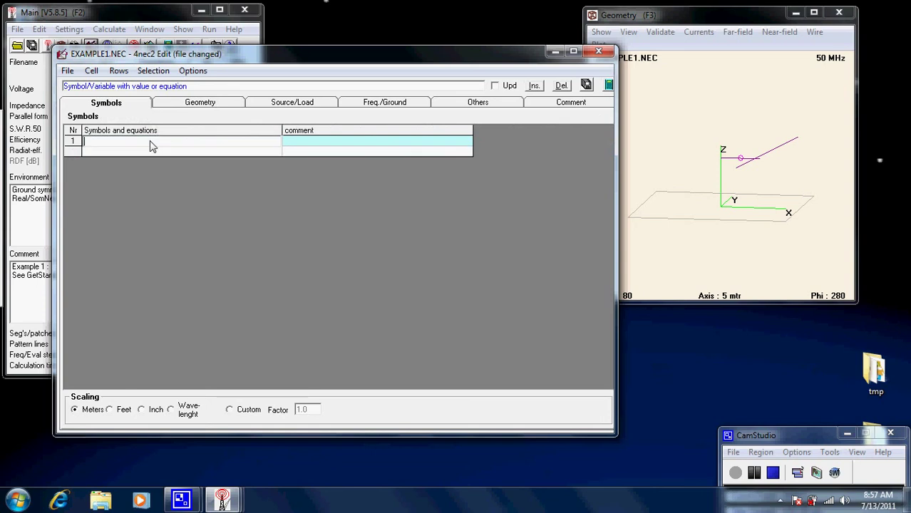
pyautogui.write('heigh')
pyautogui.press('Return')
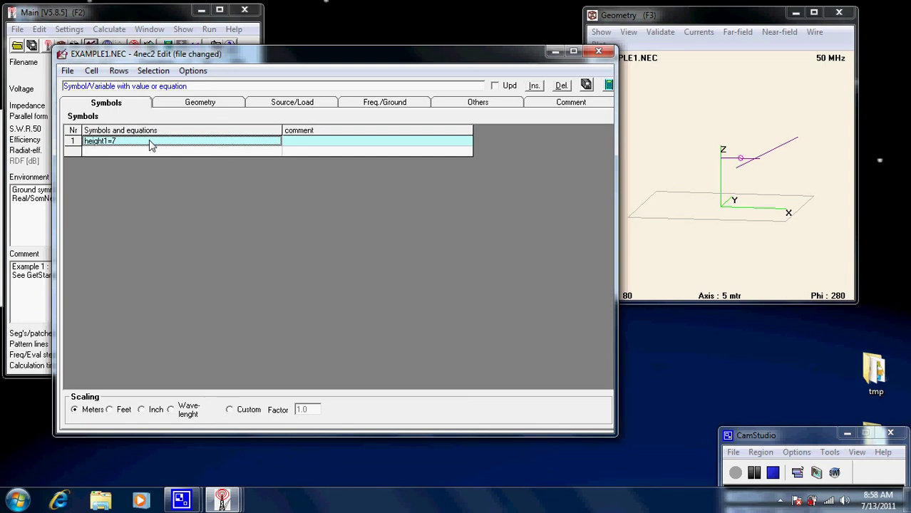
# - Save the model and generate the 50 MHz far-field pattern with the height1 variable in use
pyautogui.click(586, 86)
pyautogui.click(608, 85)
pyautogui.click(320, 356)
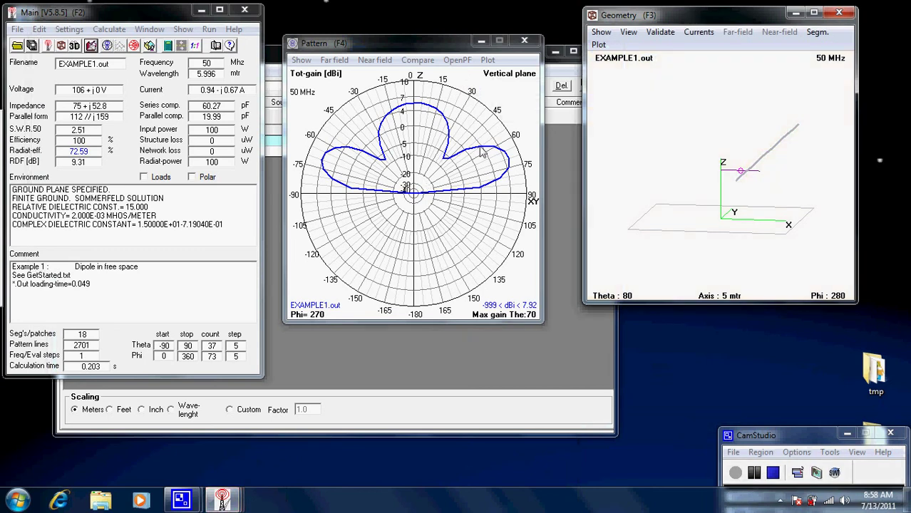
# - Return to the editor, check the second wire's Z2 reference and redefine the symbol as height1=6
pyautogui.click(546, 153)
pyautogui.click(198, 103)
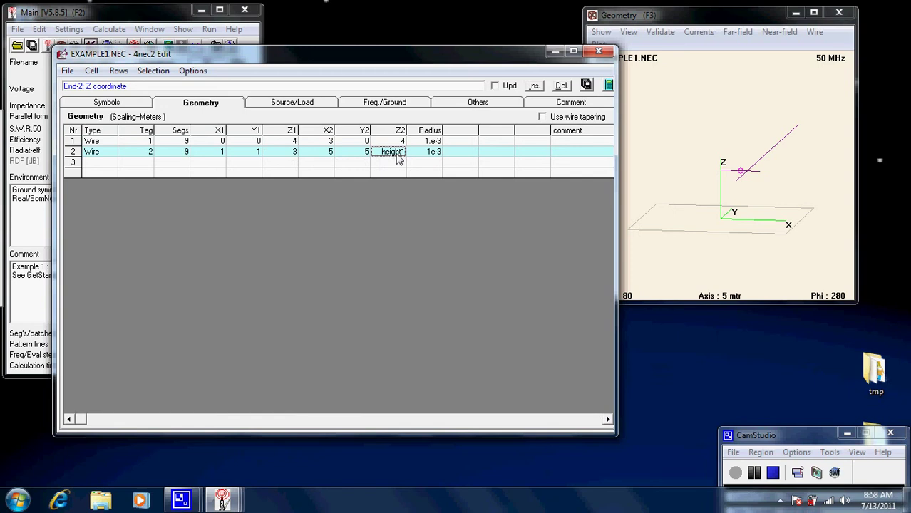
pyautogui.click(130, 108)
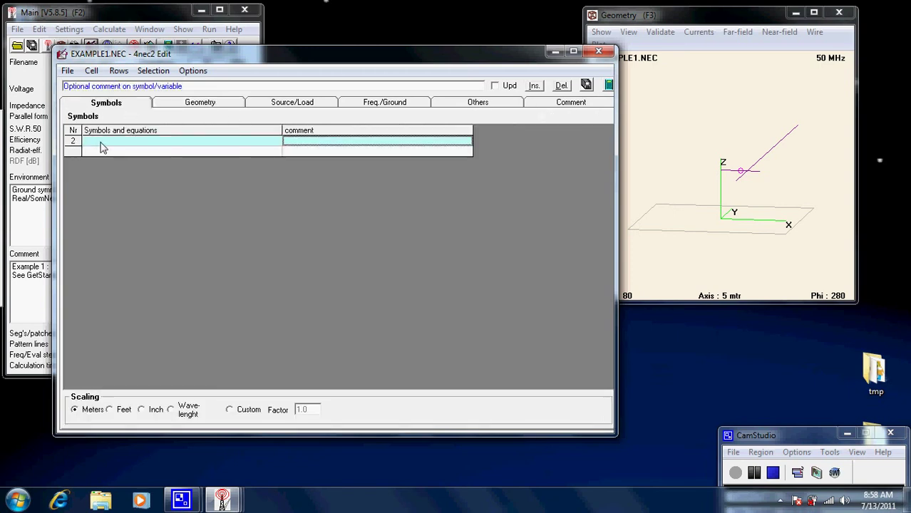
pyautogui.click(75, 132)
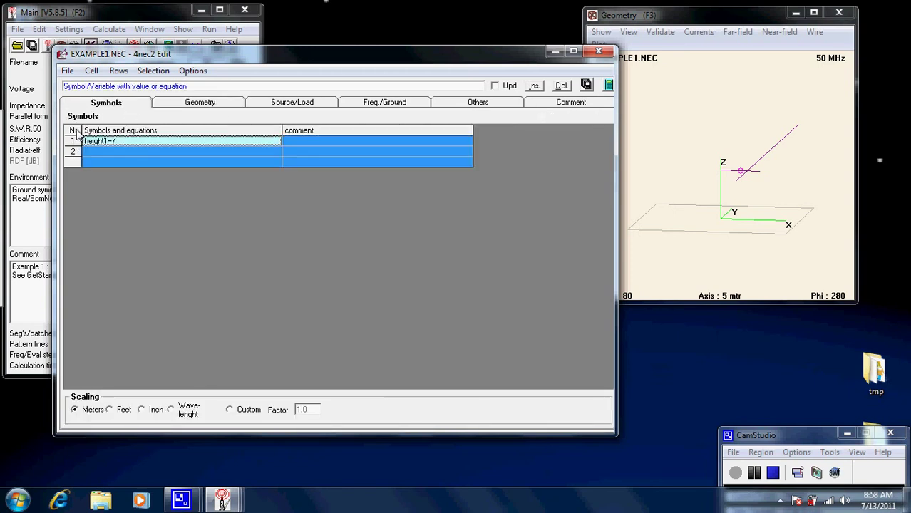
pyautogui.click(122, 146)
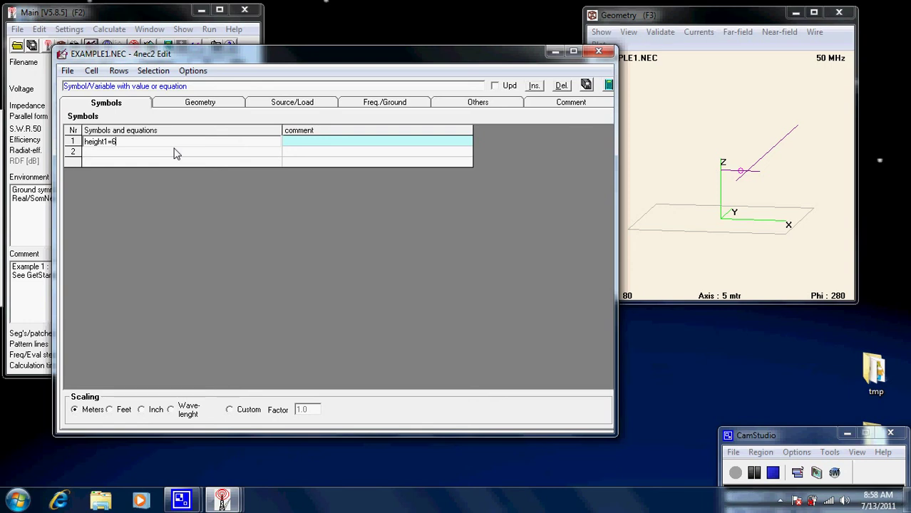
pyautogui.press('Return')
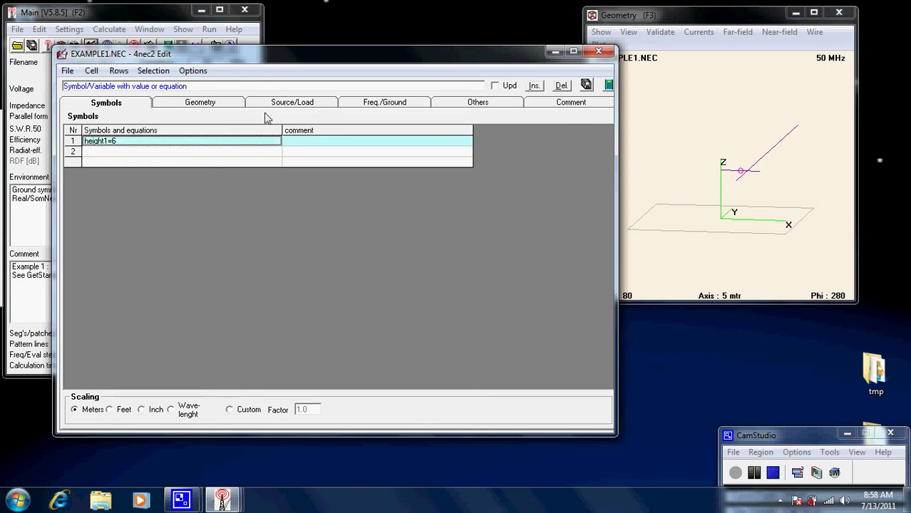
# - Set the first wire's Z2 coordinate to the variable height1 in the geometry sheet
pyautogui.click(228, 107)
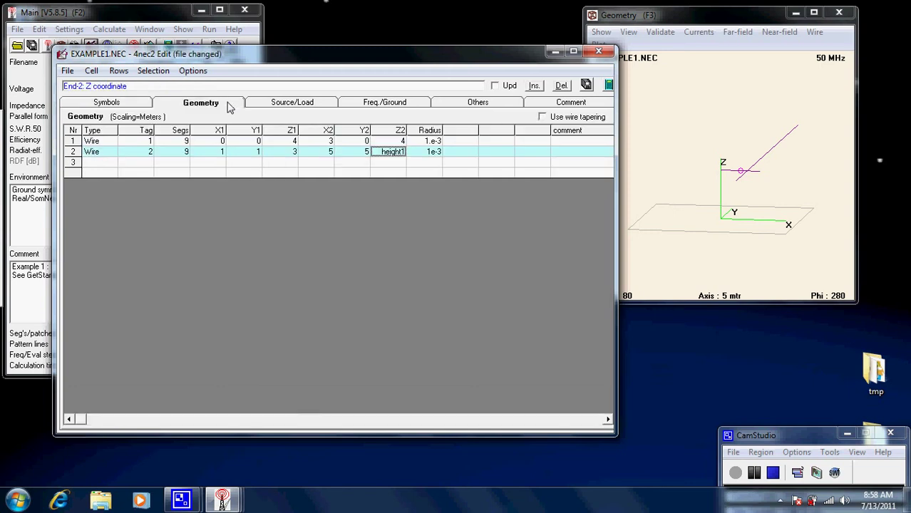
pyautogui.click(401, 141)
pyautogui.write('4')
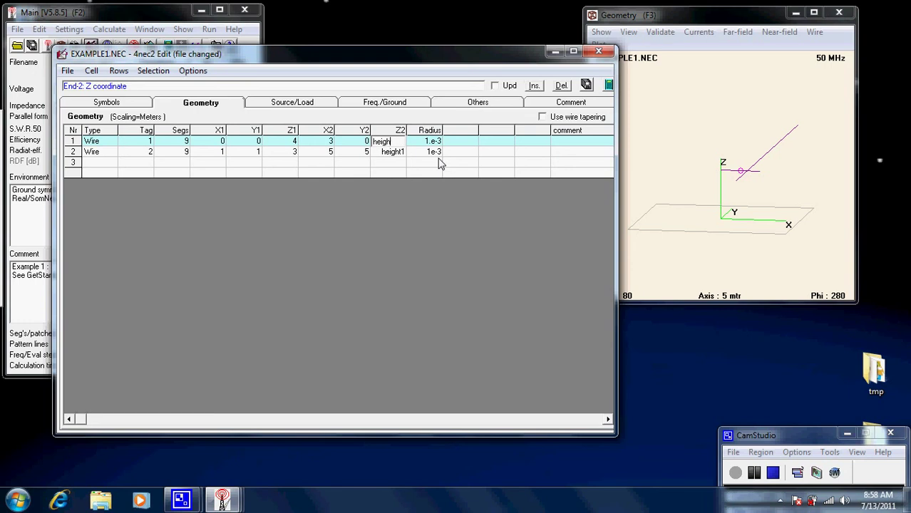
pyautogui.write('height1')
pyautogui.press('Return')
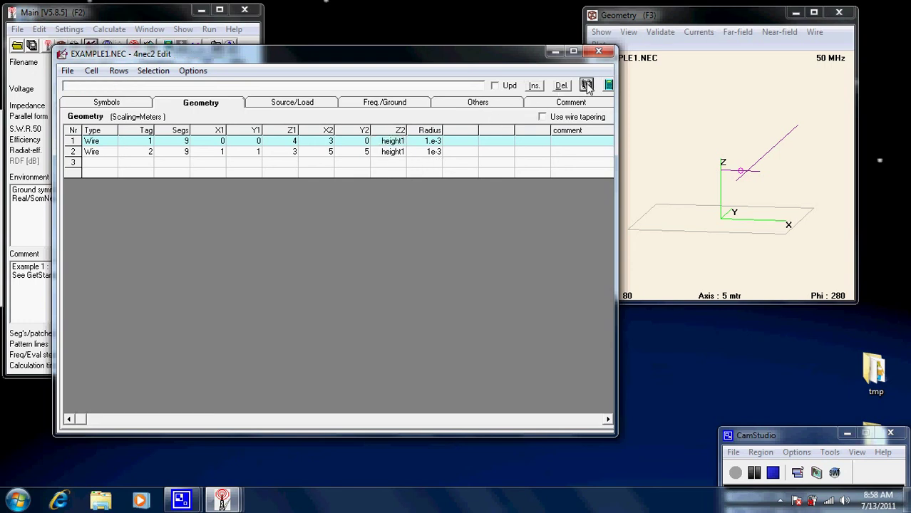
# - Check the height1 definition in the symbols sheet and generate the 50 MHz far-field pattern with both wires' Z2 set to height1
pyautogui.click(128, 103)
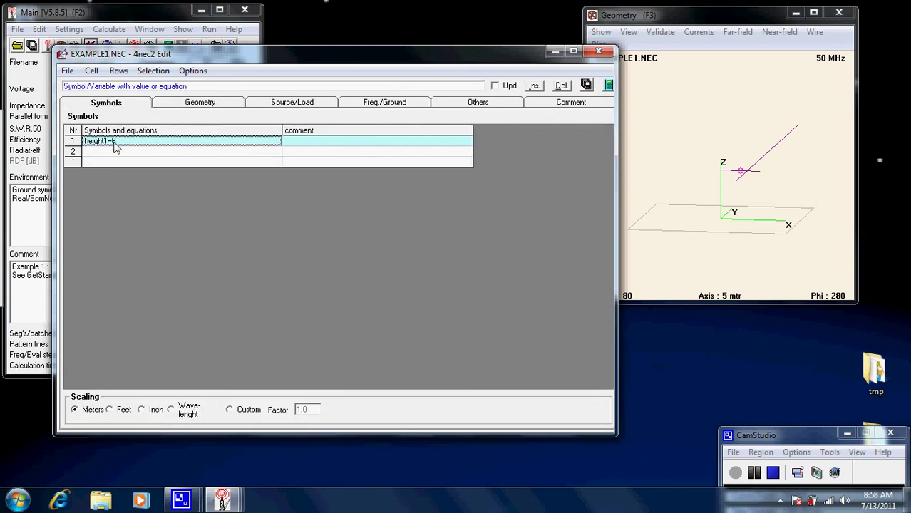
pyautogui.click(230, 106)
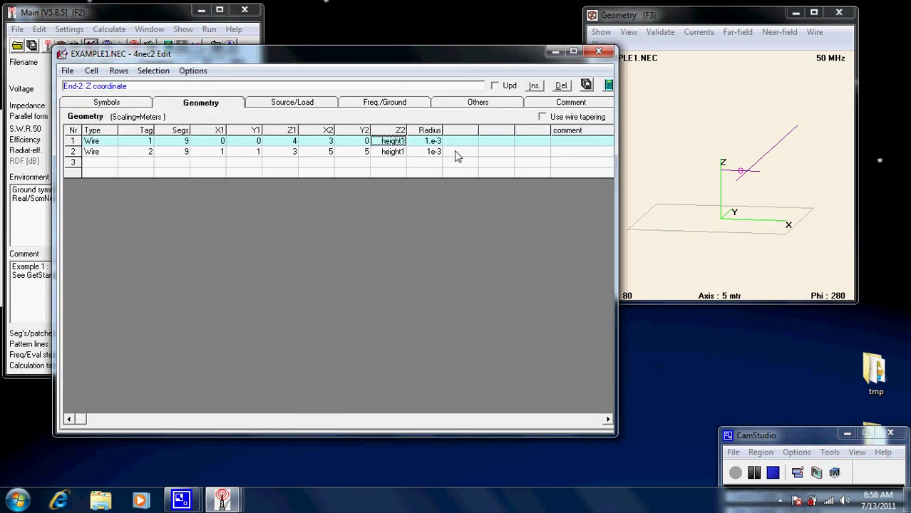
pyautogui.click(608, 85)
pyautogui.click(311, 351)
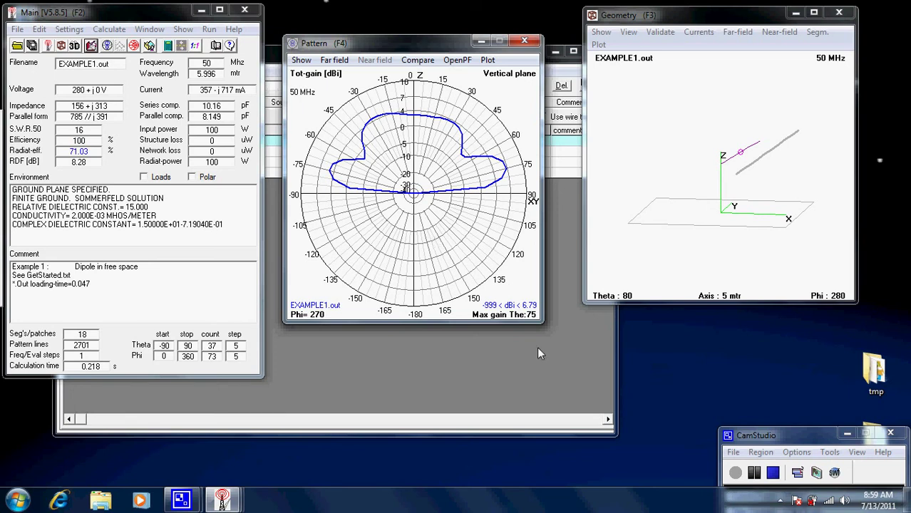
# - Return to the NEC editor, review the height1 symbol definition and close the editor
pyautogui.click(527, 375)
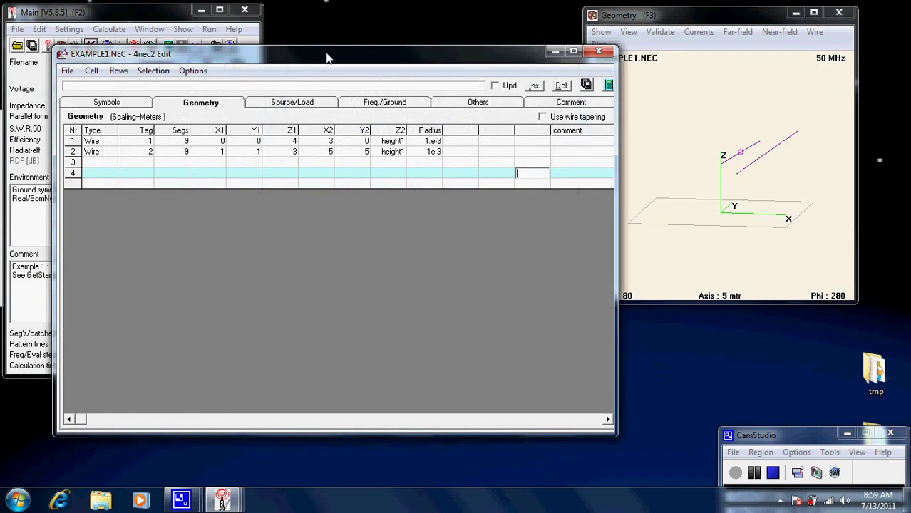
pyautogui.click(132, 106)
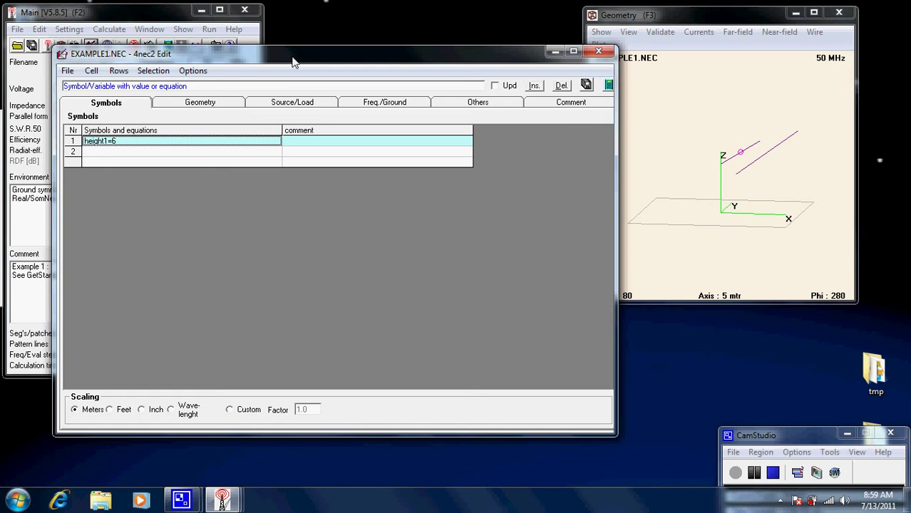
pyautogui.click(599, 51)
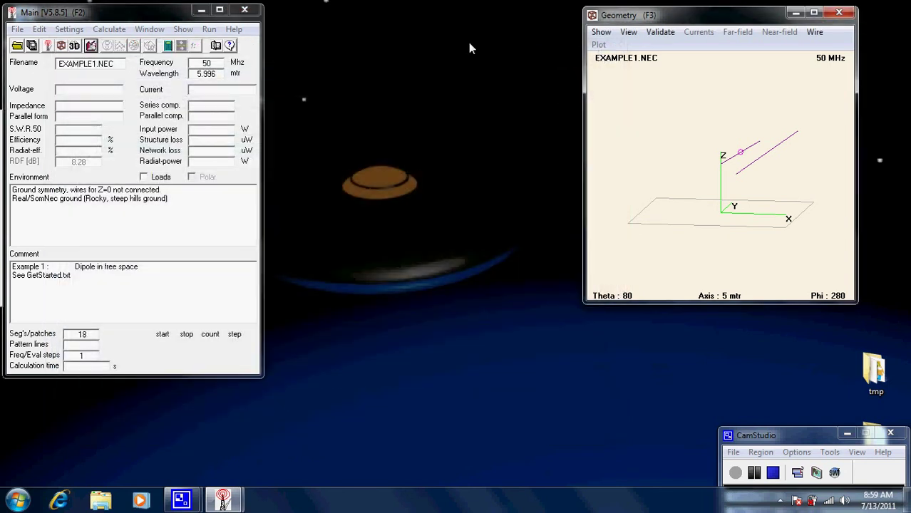
# - Switch the active editor to Geometry edit, open it and start a new blank model
pyautogui.click(64, 31)
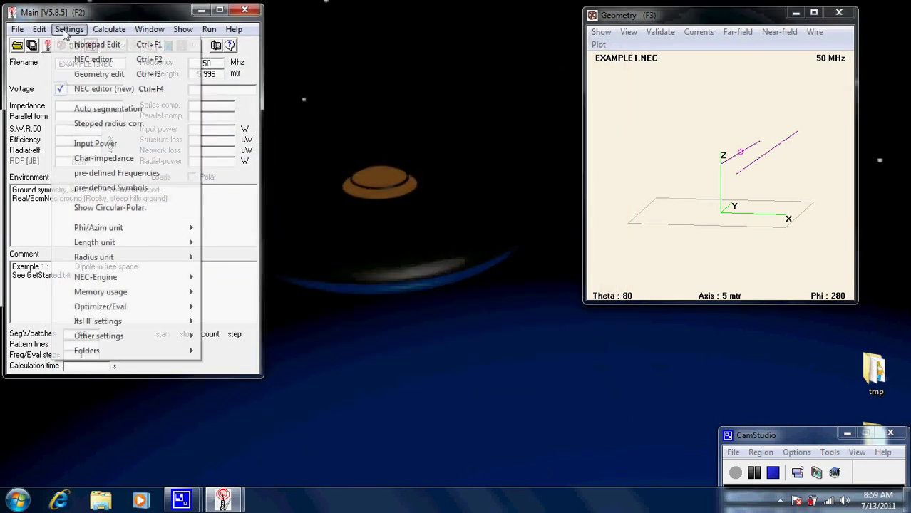
pyautogui.click(95, 78)
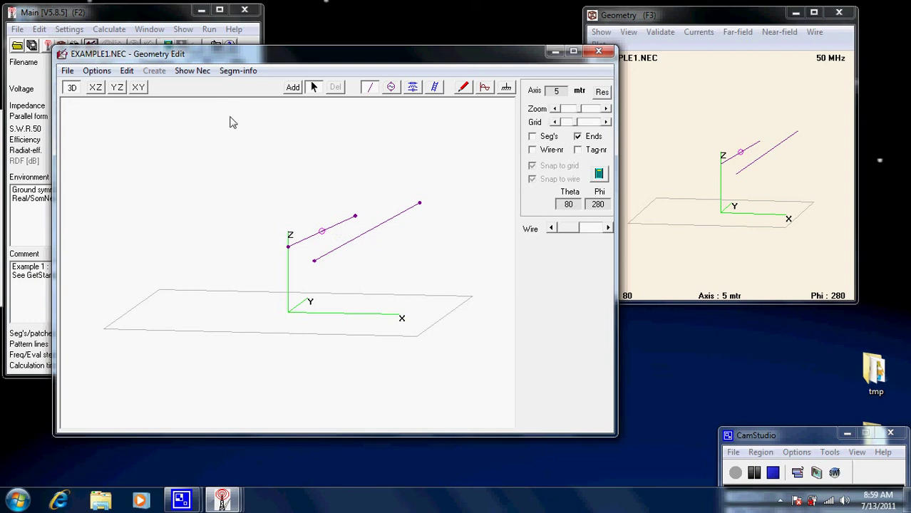
pyautogui.click(67, 71)
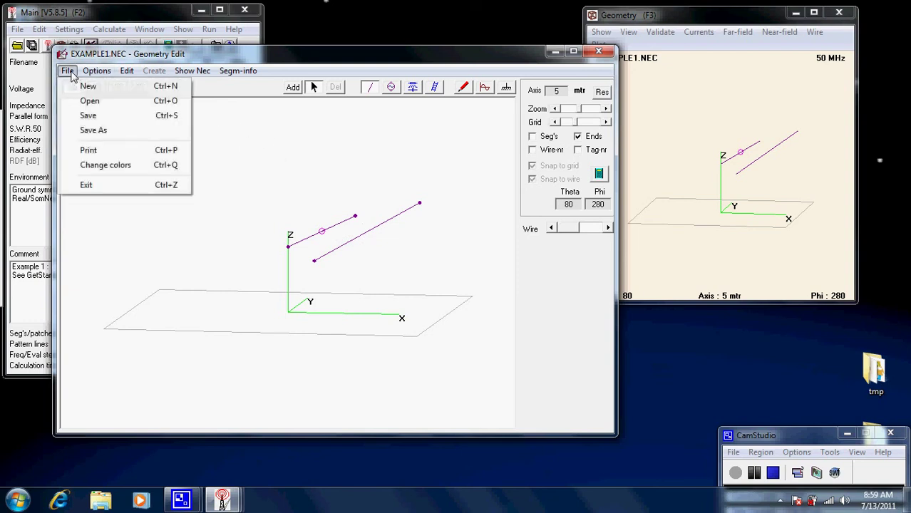
pyautogui.click(91, 86)
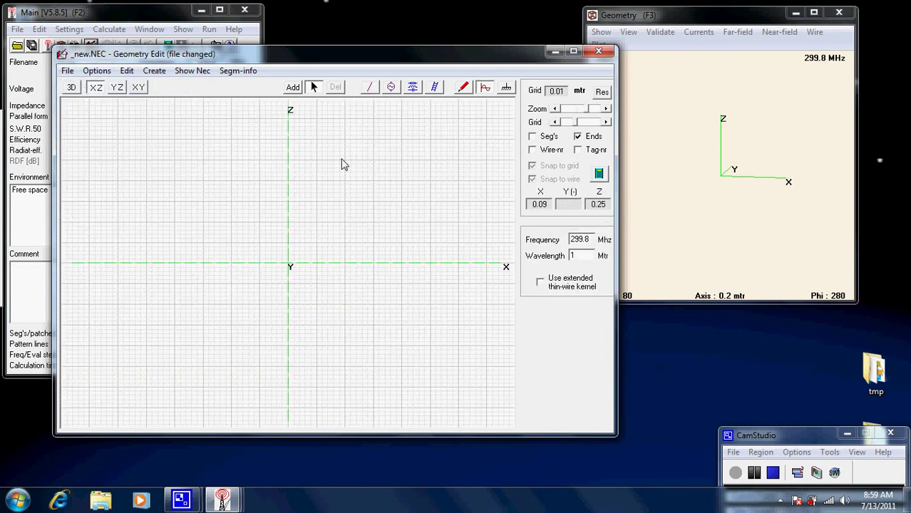
# - Save the new blank model as firsttry.NEC in the models folder
pyautogui.click(68, 71)
pyautogui.click(92, 131)
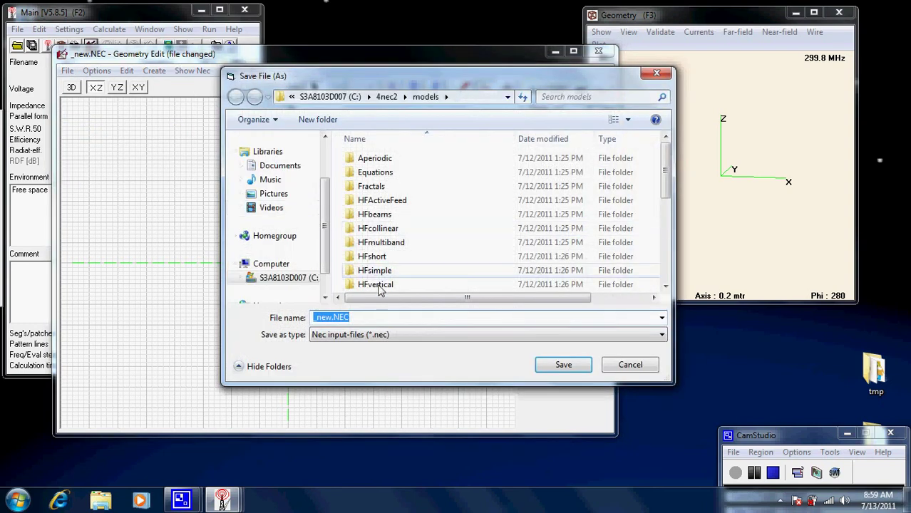
pyautogui.click(332, 317)
pyautogui.press('BackSpace')
pyautogui.press('BackSpace')
pyautogui.press('BackSpace')
pyautogui.press('BackSpace')
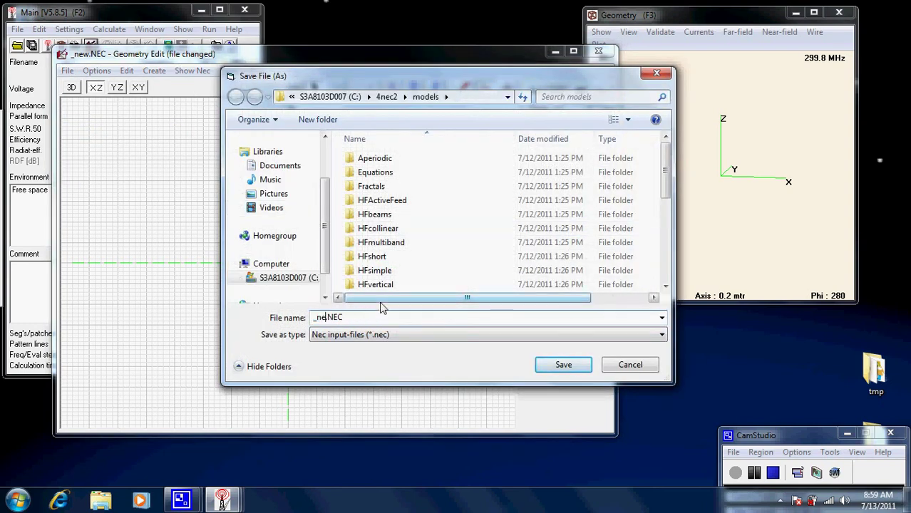
pyautogui.write('firsttry')
pyautogui.press('Return')
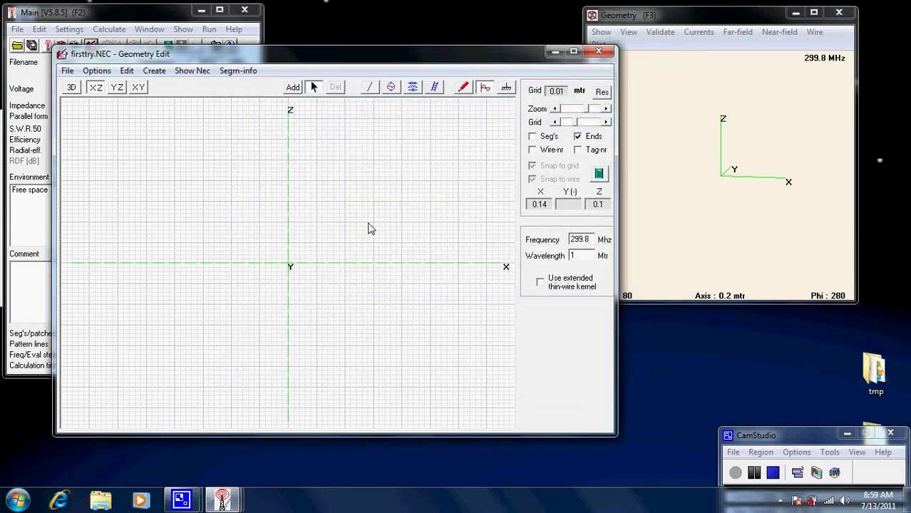
# - Try to add a new element to the empty XZ-plane drawing and dismiss the message
pyautogui.click(294, 87)
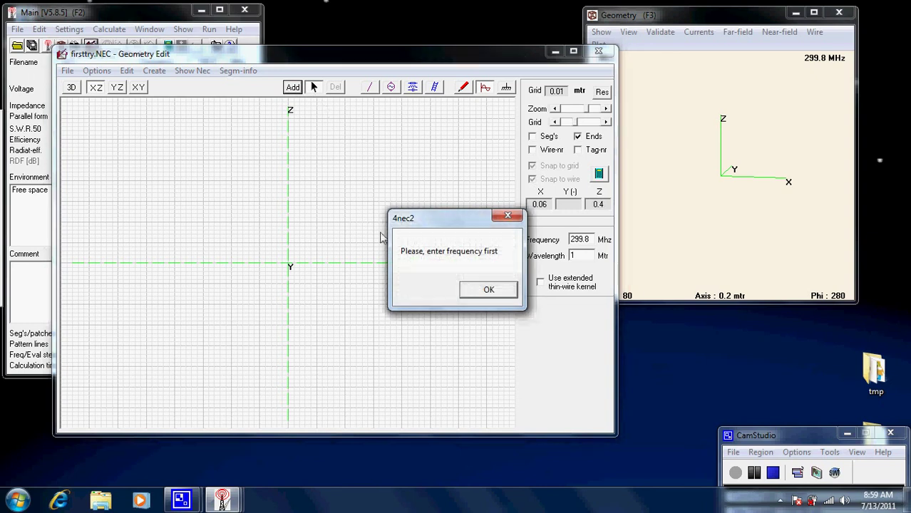
pyautogui.click(487, 289)
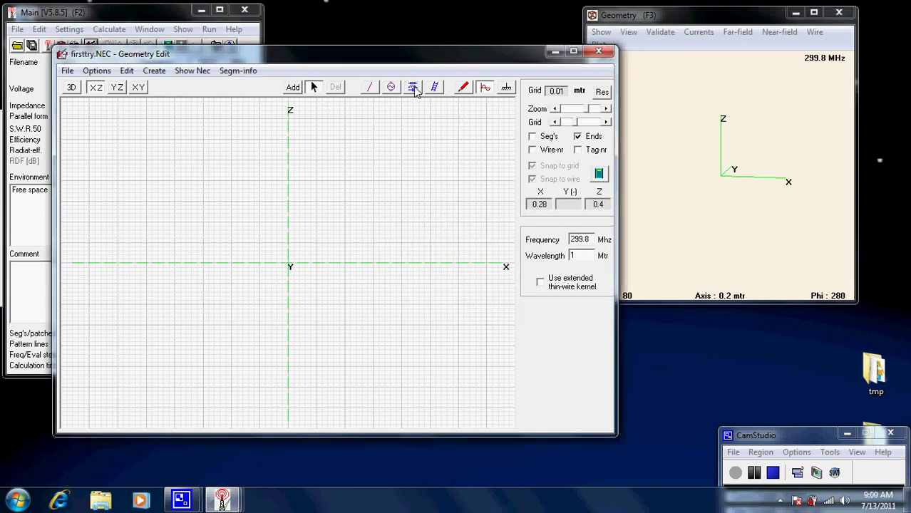